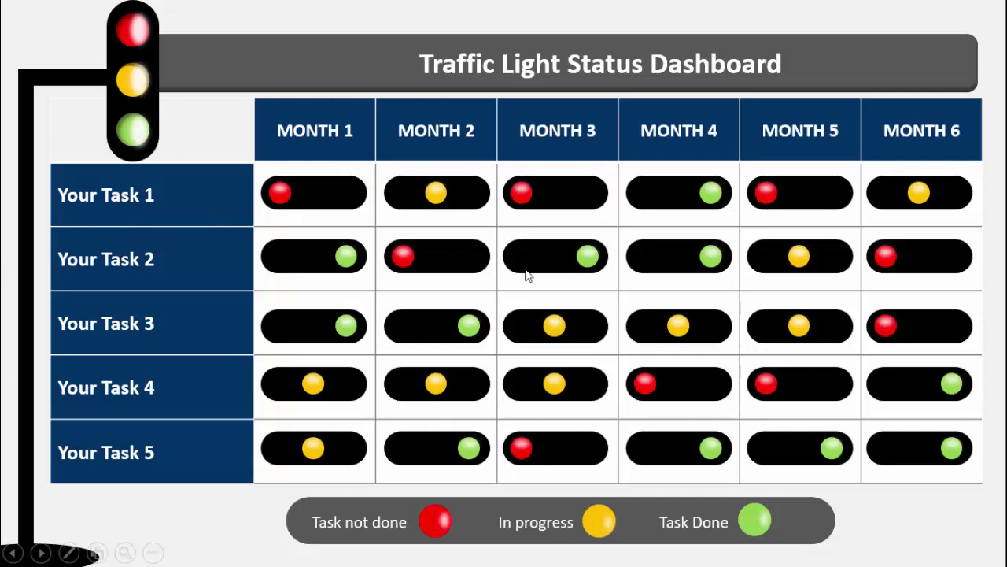
Advance the slide show preview past the dashboard animation to the outro slide
left_click(874, 508)
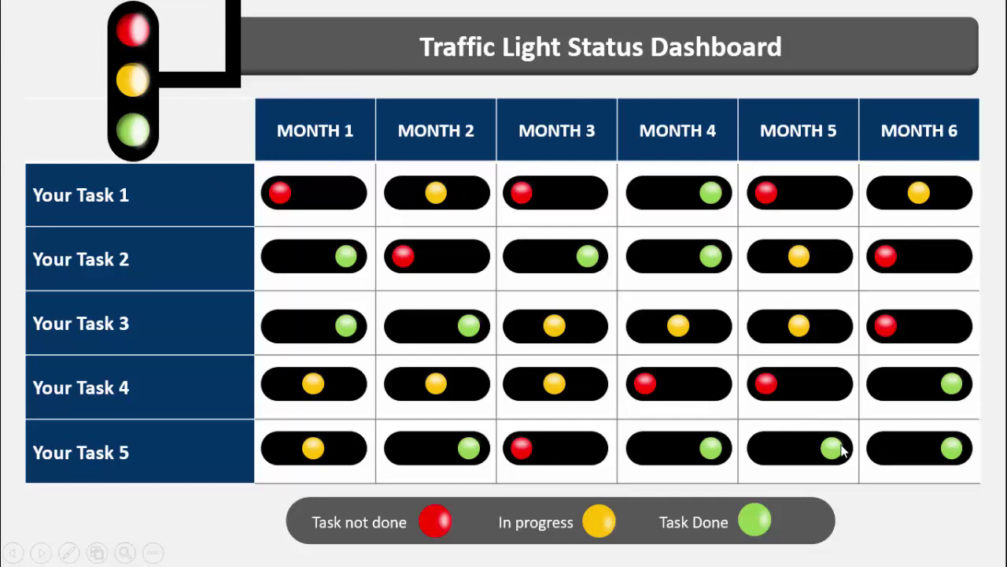
left_click(902, 525)
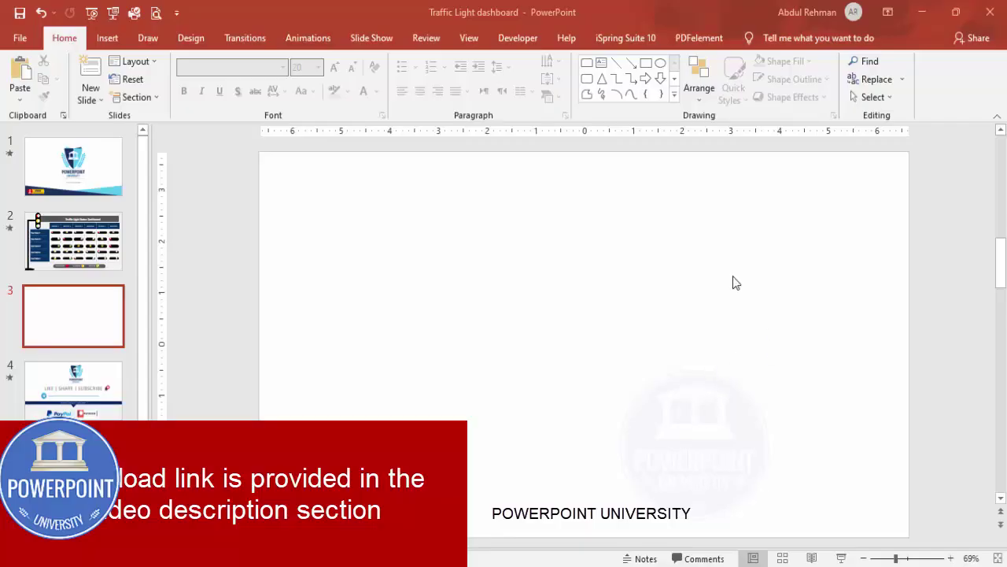
Insert a 6x6 table on slide 3, move it down and slightly left, and select its first column
left_click(108, 38)
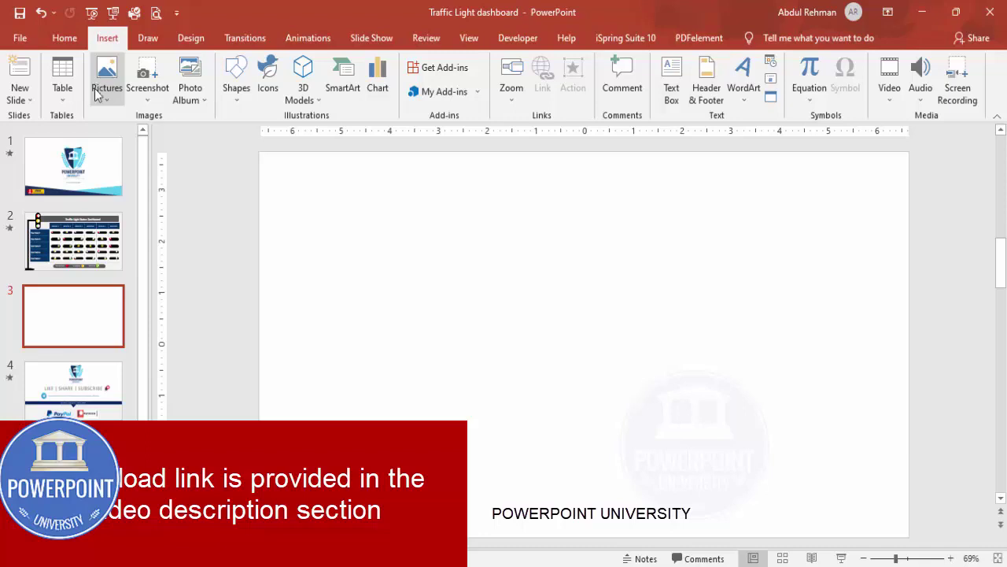
left_click(62, 91)
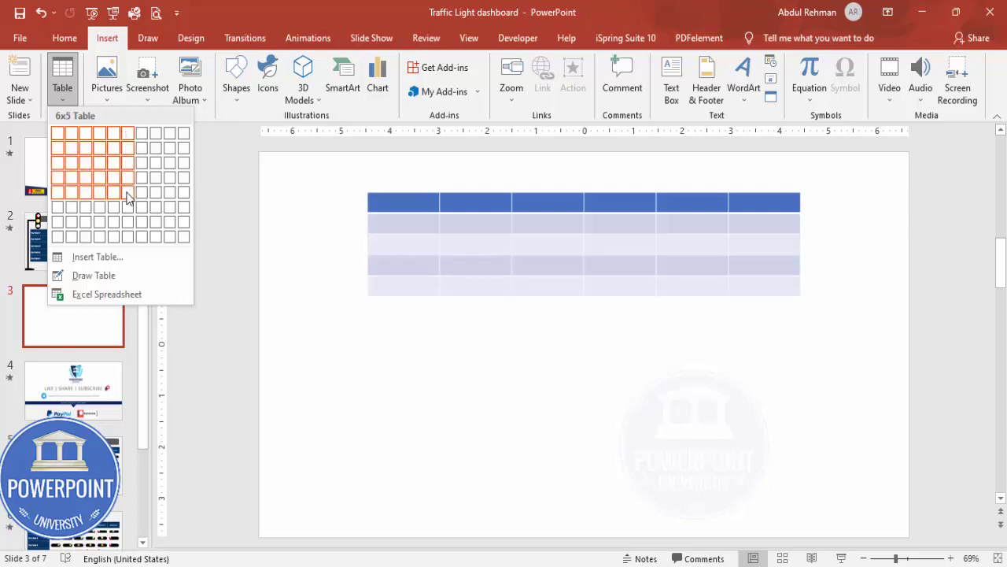
left_click(128, 207)
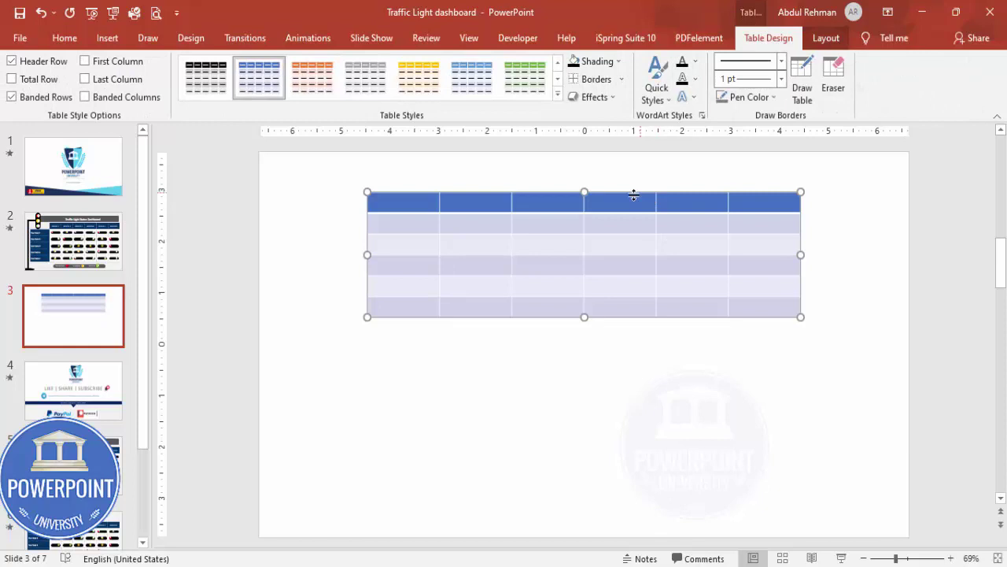
left_click_drag(633, 195, 599, 231)
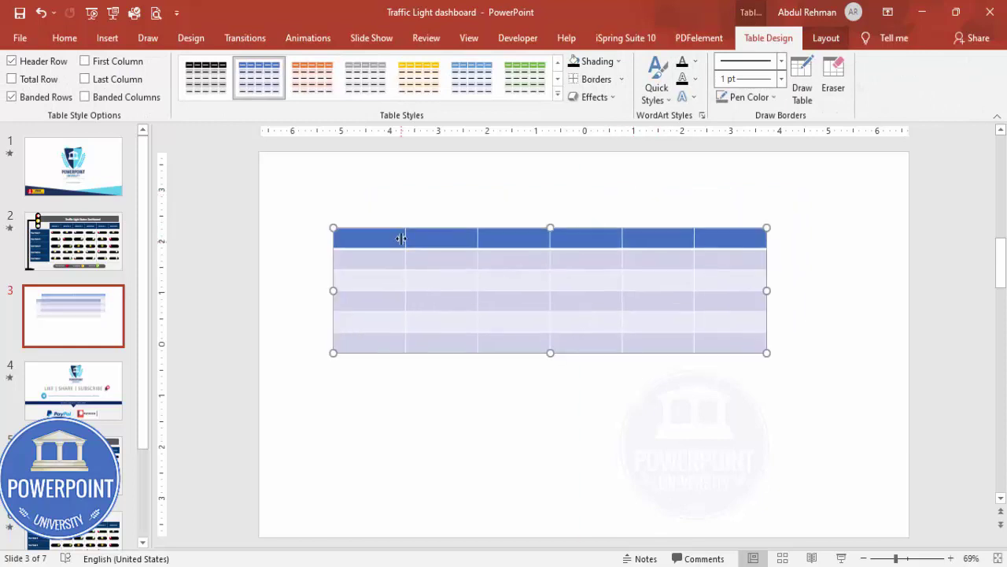
left_click_drag(382, 240, 367, 345)
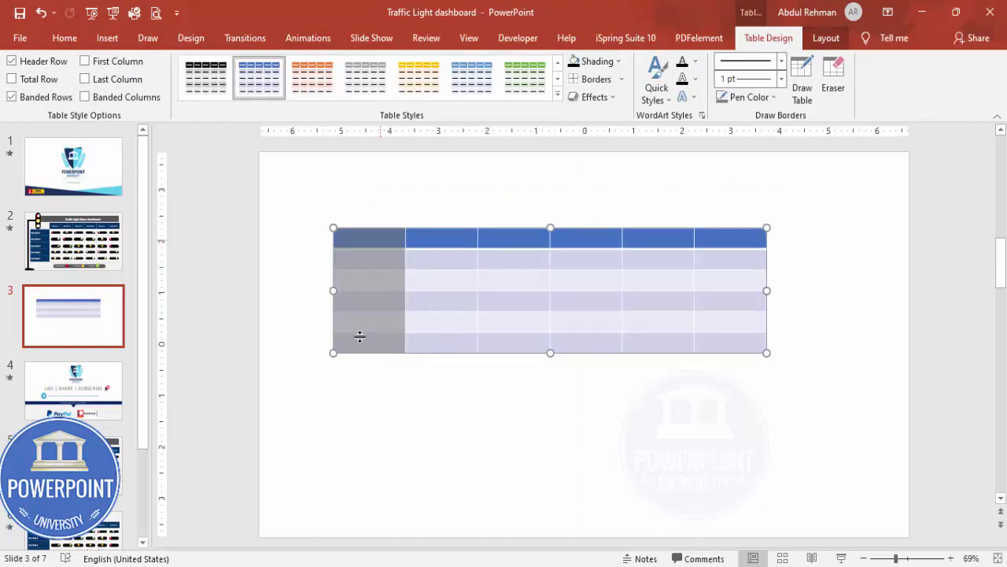
Widen the table's first column step by step to 3.2 inches
left_click(824, 38)
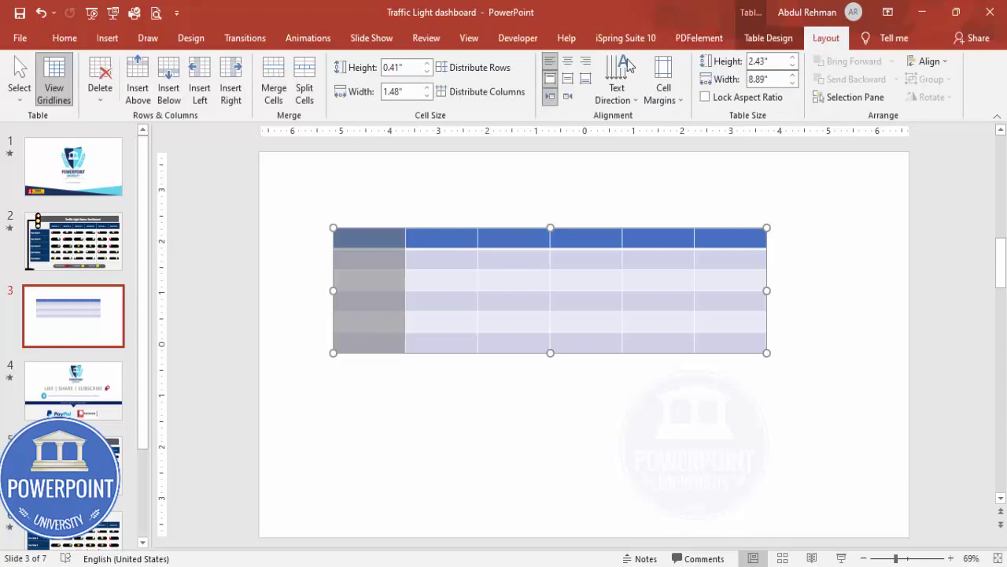
left_click(427, 88)
left_click(428, 87)
left_click(427, 87)
left_click(428, 88)
left_click(427, 87)
left_click(428, 87)
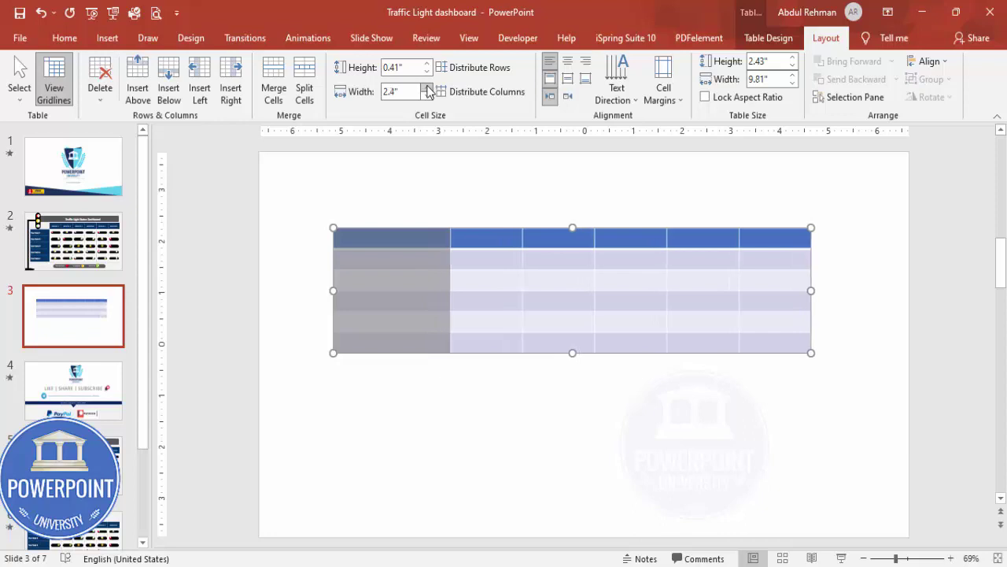
left_click(428, 87)
left_click(428, 87)
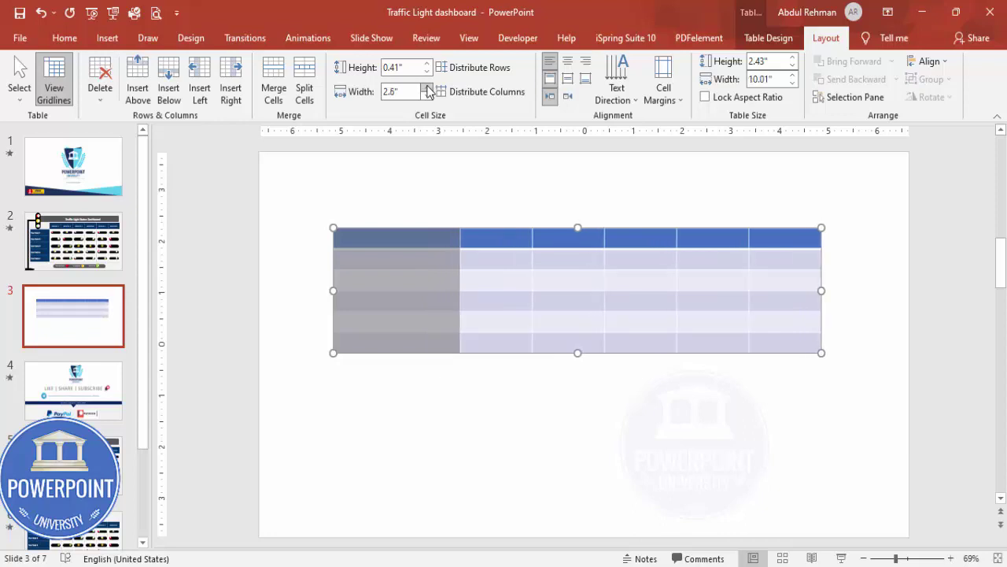
left_click(427, 87)
left_click(428, 88)
left_click(428, 88)
left_click(428, 87)
left_click(427, 88)
left_click(427, 88)
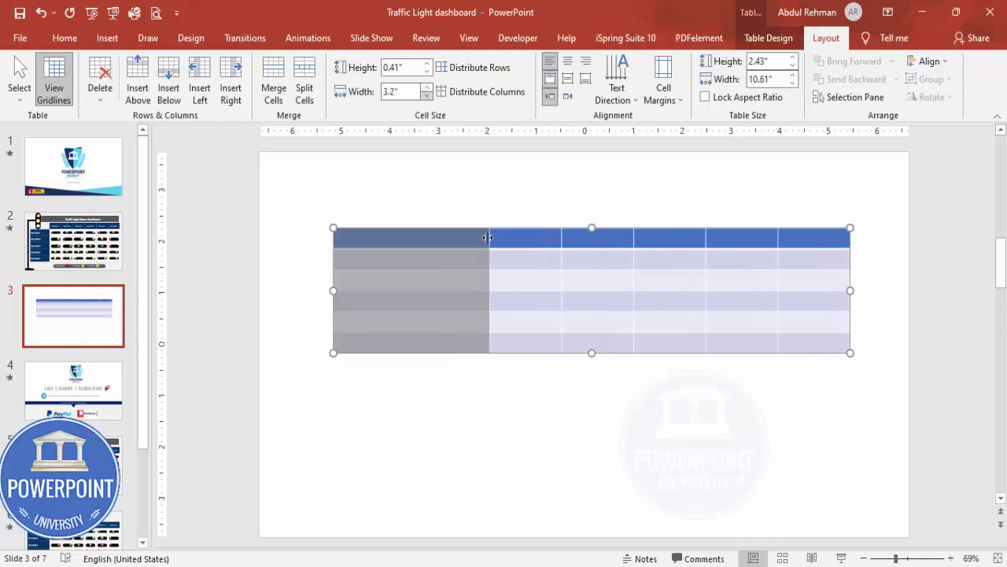
Set columns 2–6 to 1.6 inches wide and shift the table left
left_click_drag(520, 248, 824, 347)
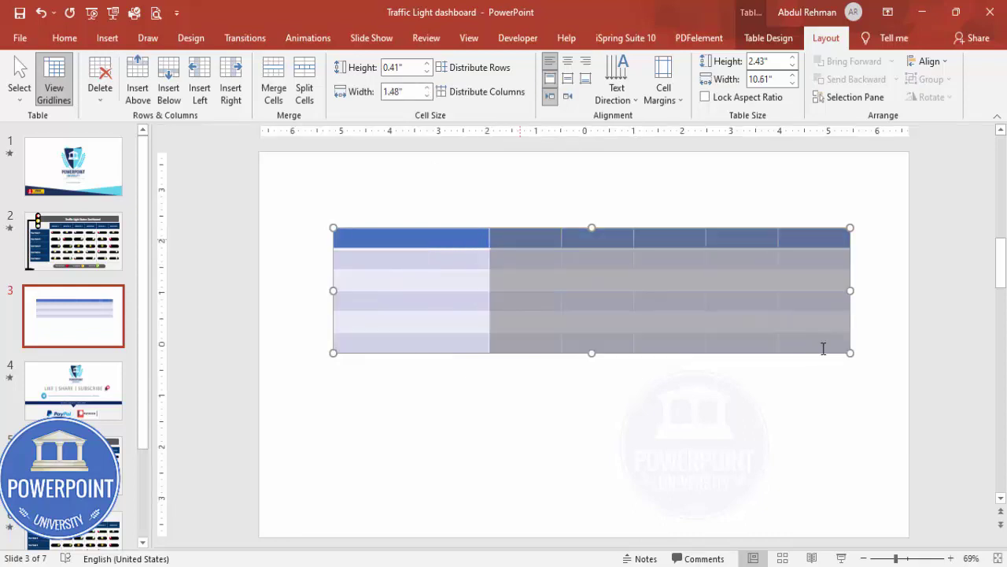
left_click(428, 88)
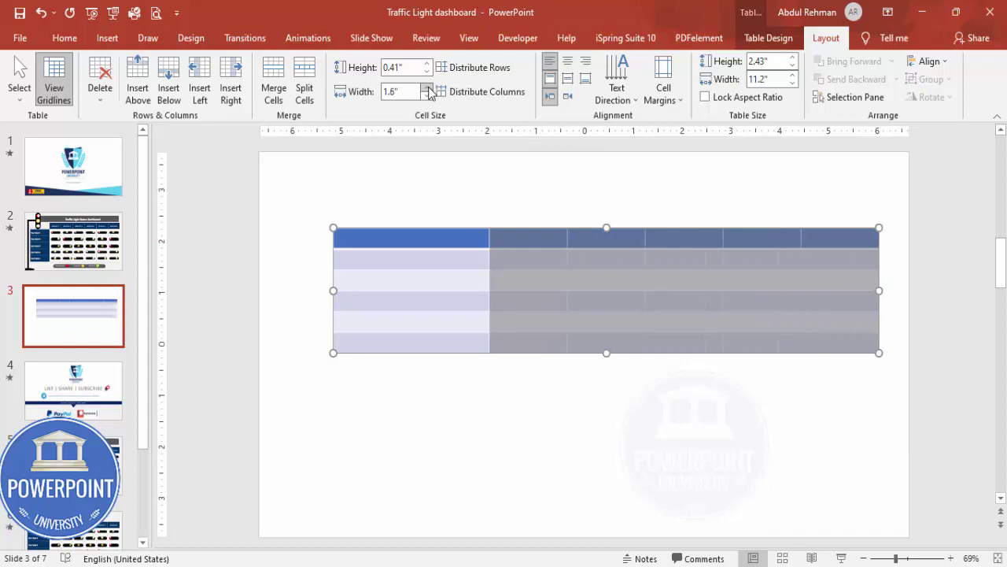
left_click(514, 228)
left_click_drag(515, 229, 432, 346)
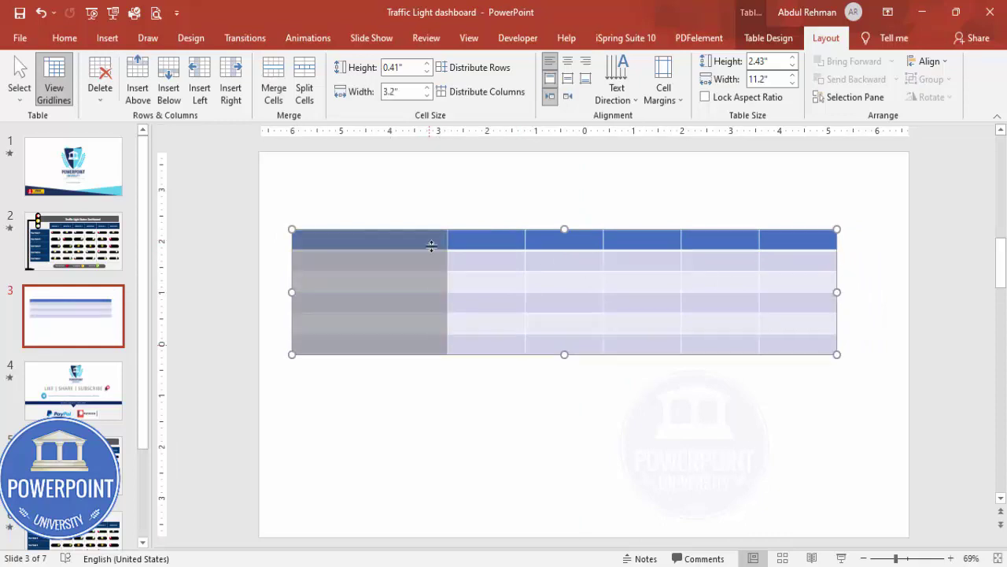
Widen the first column to 3.7 inches, making the table 11.7 inches wide
left_click(425, 89)
left_click(426, 88)
left_click(425, 88)
left_click(425, 88)
left_click(426, 88)
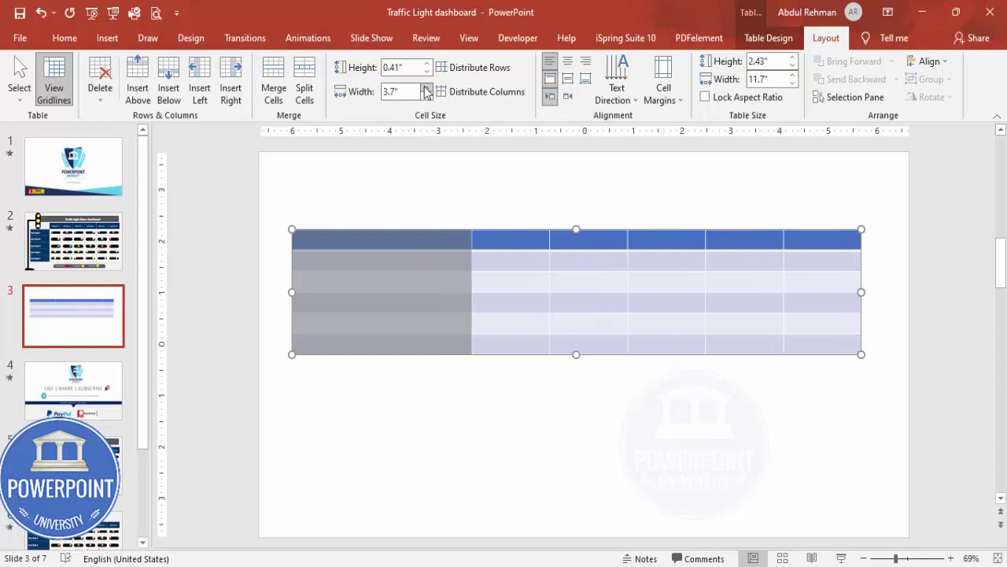
left_click_drag(288, 292, 297, 290)
left_click(403, 411)
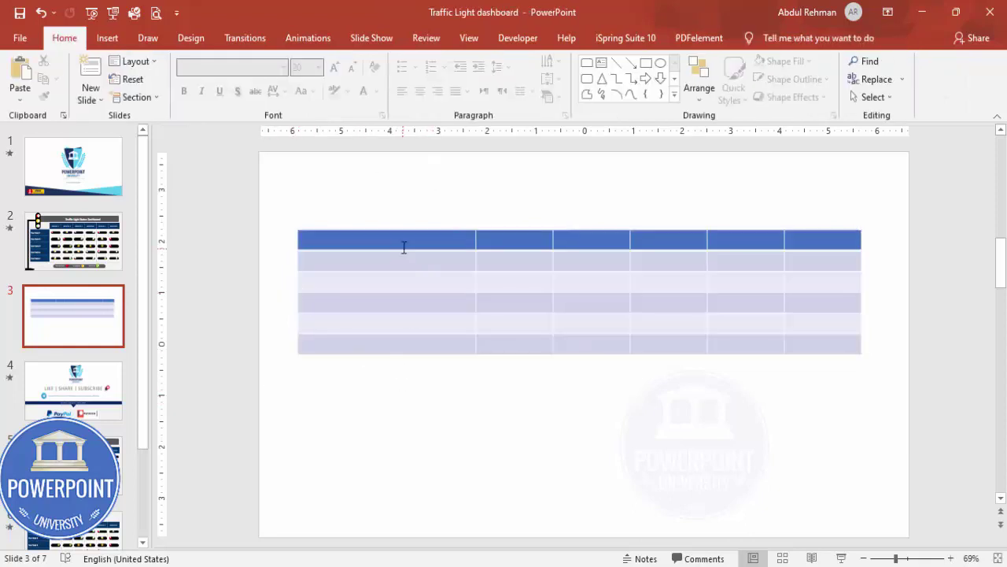
Stretch the table to 4.73 inches tall so each row is about 0.79 inches high
left_click_drag(402, 242, 827, 341)
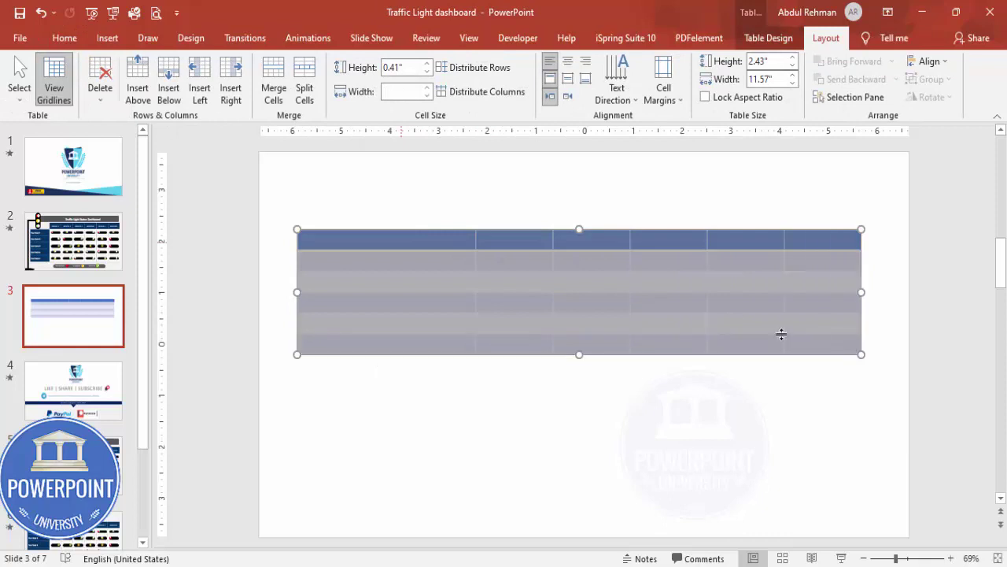
left_click_drag(579, 353, 574, 472)
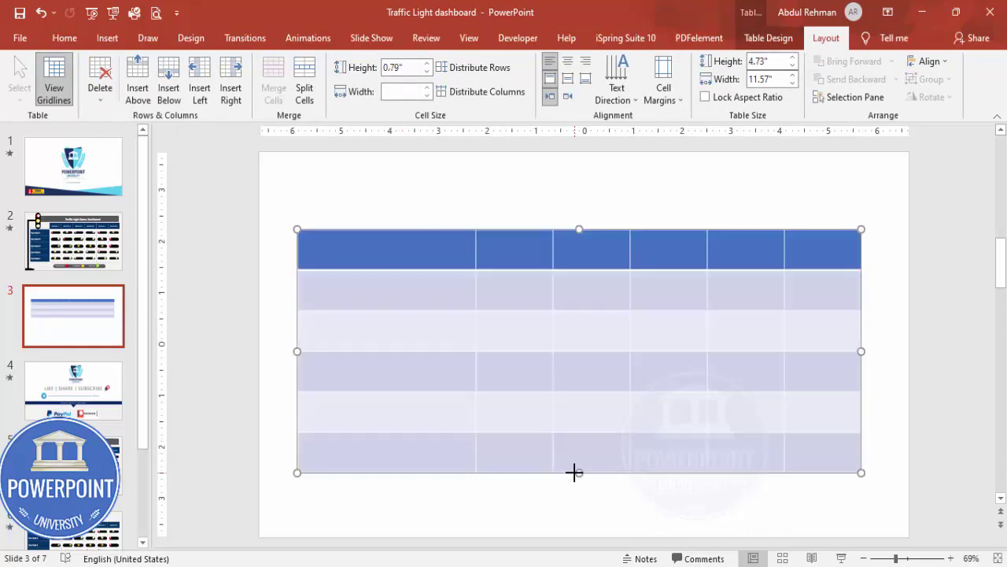
left_click(460, 208)
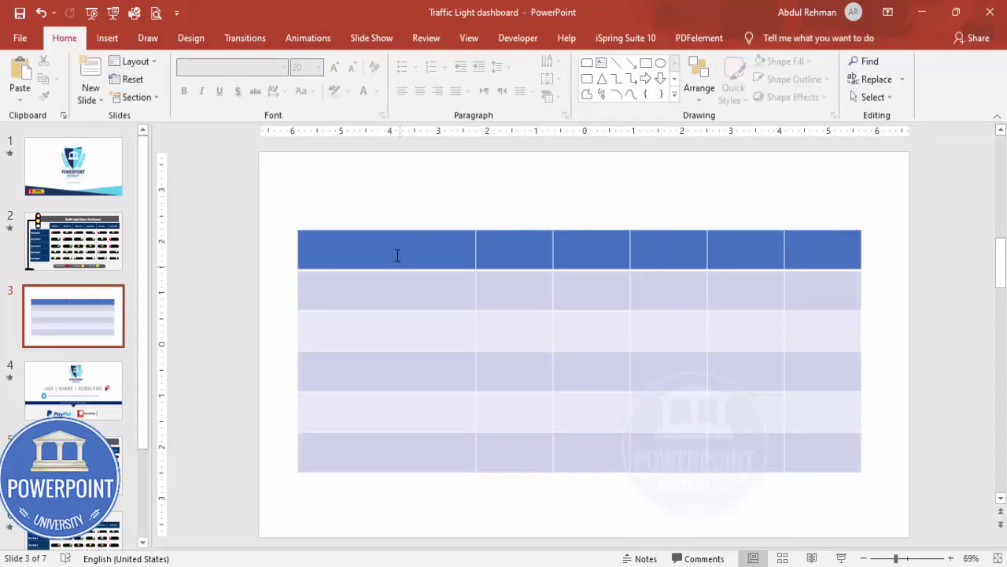
left_click_drag(384, 242, 796, 459)
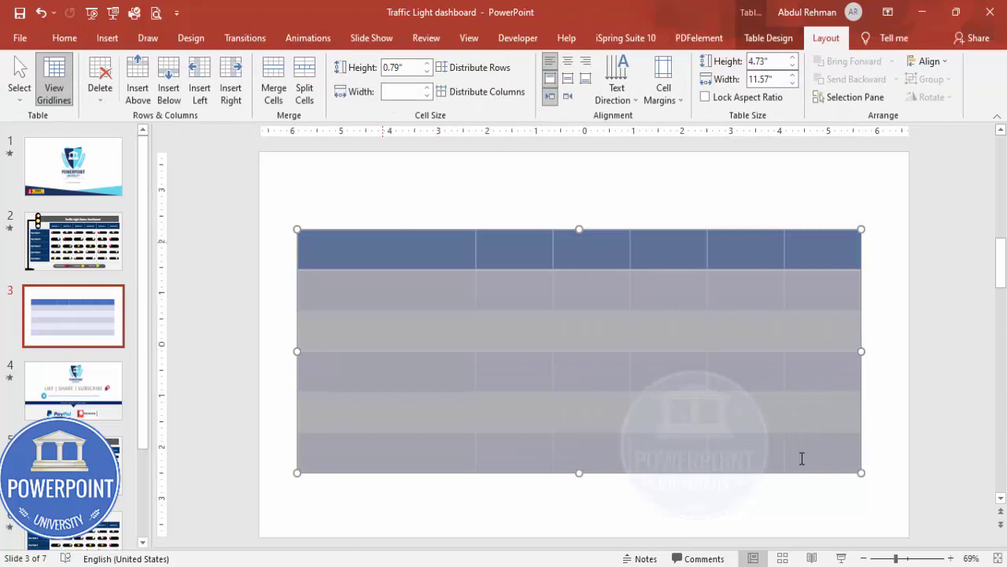
left_click(767, 38)
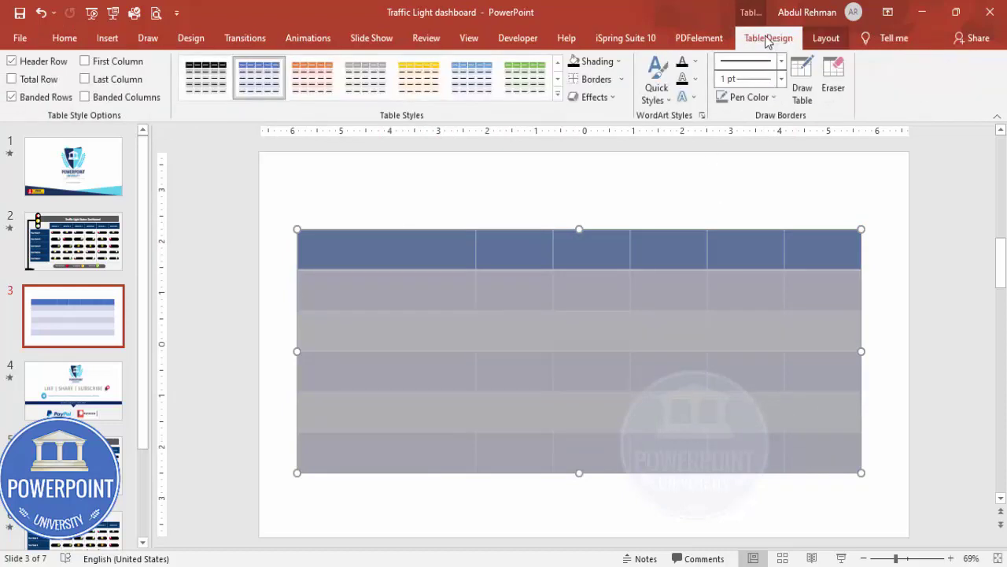
Turn off Banded Rows and Header Row styling, then pick the month header cells for shading
left_click(12, 97)
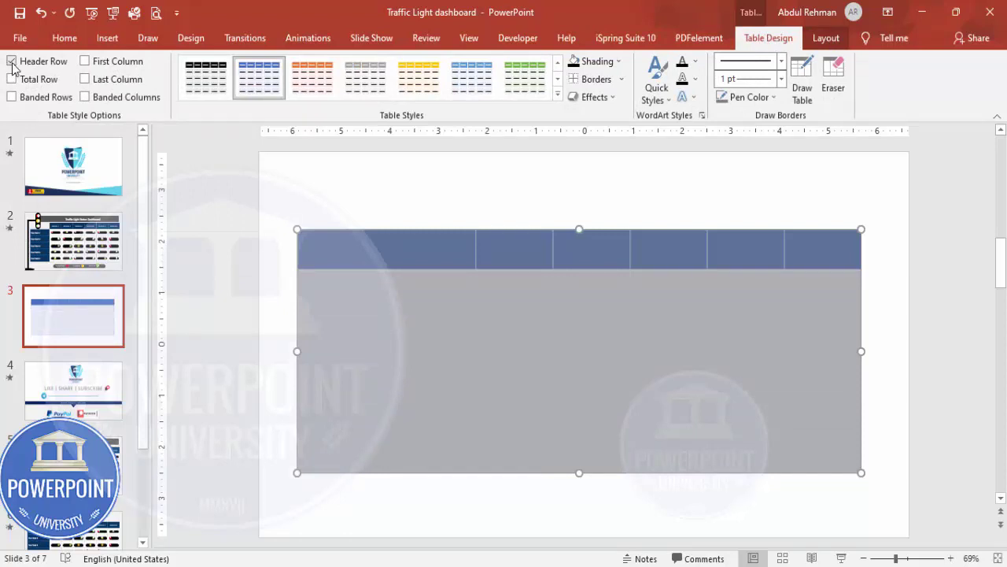
left_click(12, 61)
left_click(345, 243)
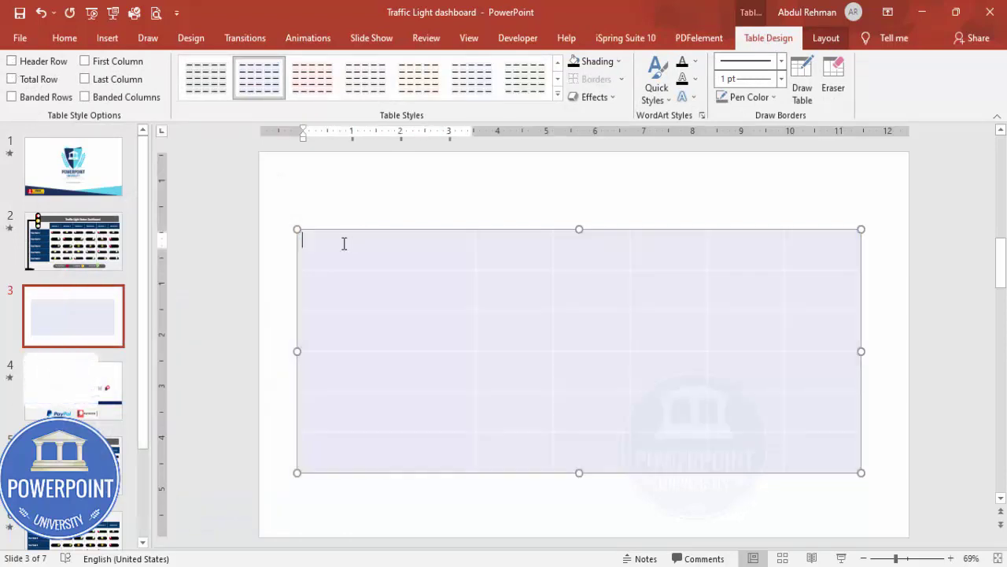
left_click_drag(436, 246, 764, 229)
left_click(431, 252)
left_click_drag(464, 256, 807, 264)
left_click(425, 408)
left_click(598, 62)
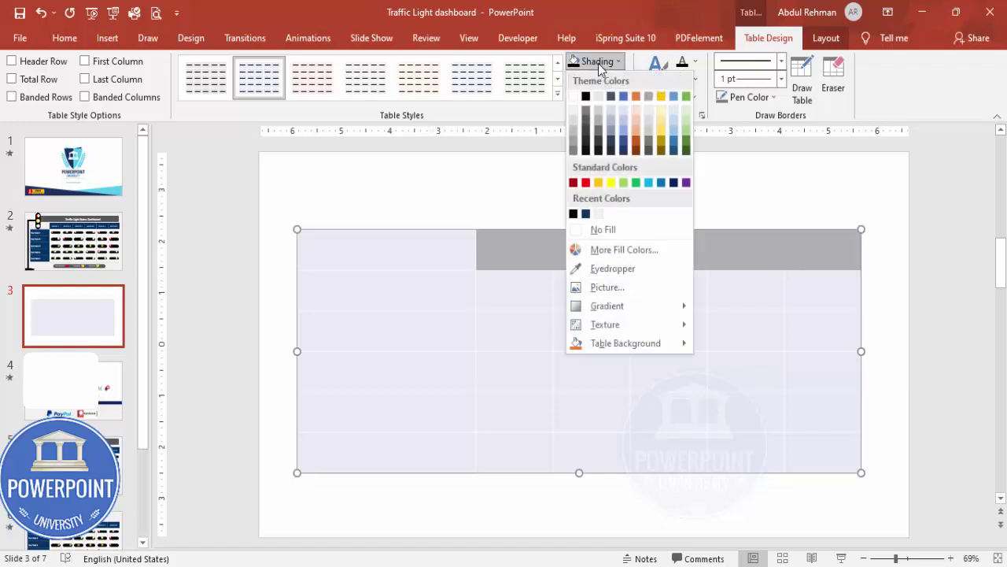
Fill the month header cells and the first-column task cells dark navy
left_click(624, 148)
left_click_drag(420, 293, 412, 456)
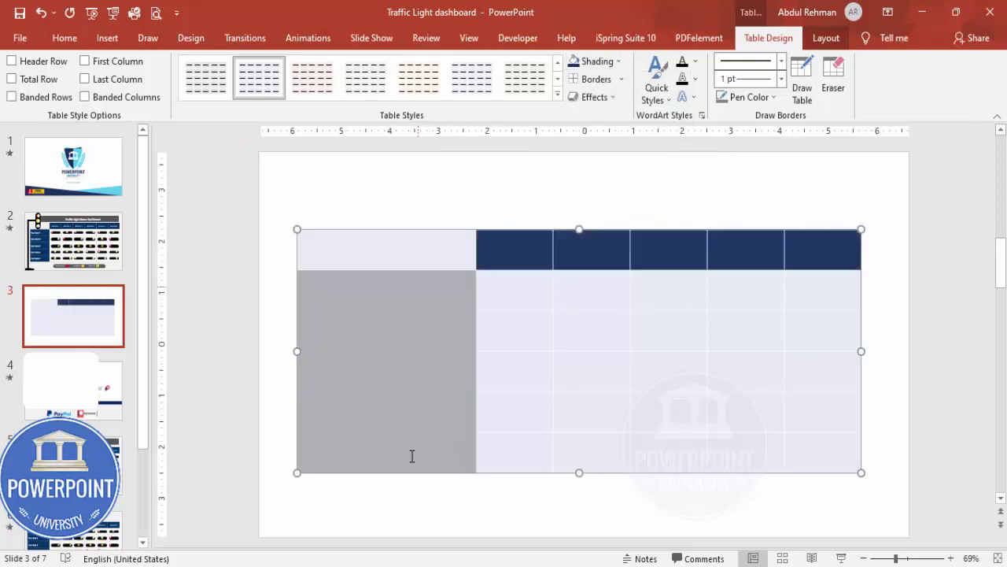
left_click(575, 63)
left_click(454, 202)
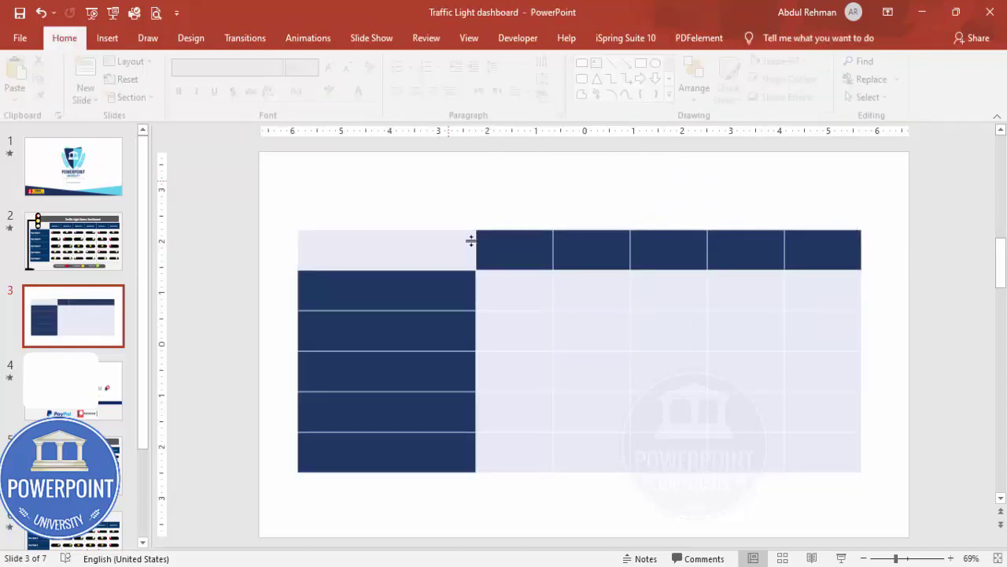
Fill the five-by-five status cells white and choose a pen colour for borders
left_click_drag(516, 289, 830, 465)
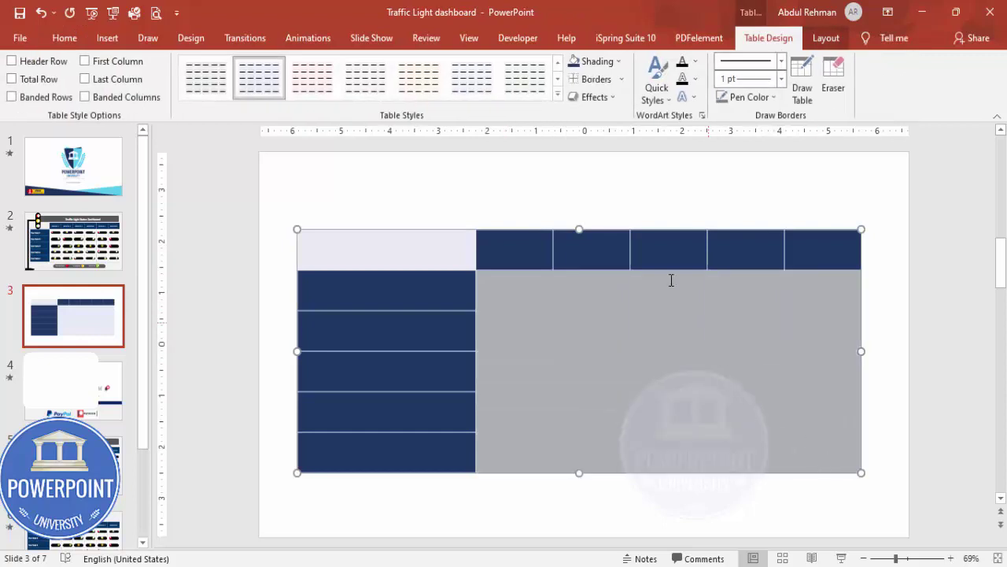
left_click(619, 61)
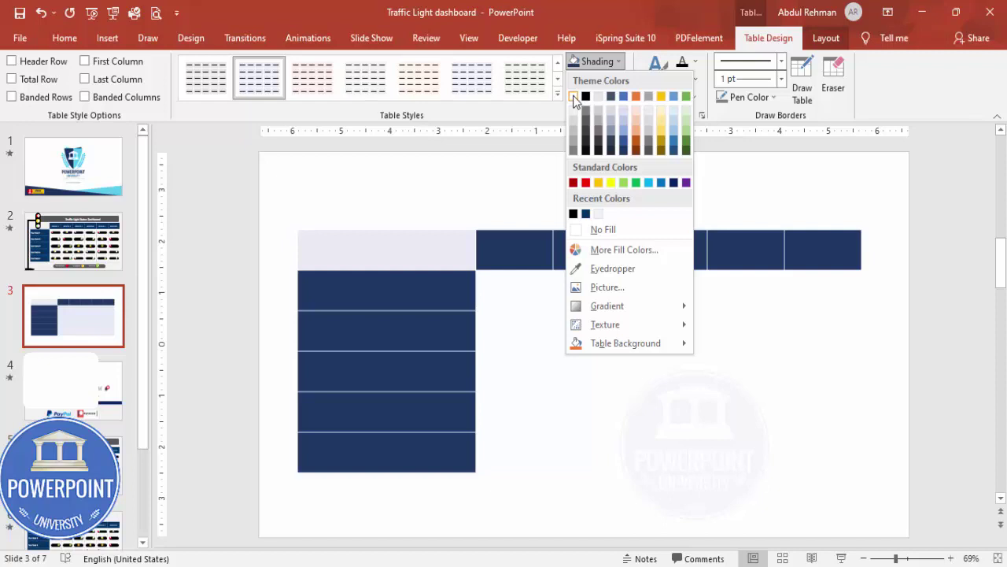
left_click(573, 95)
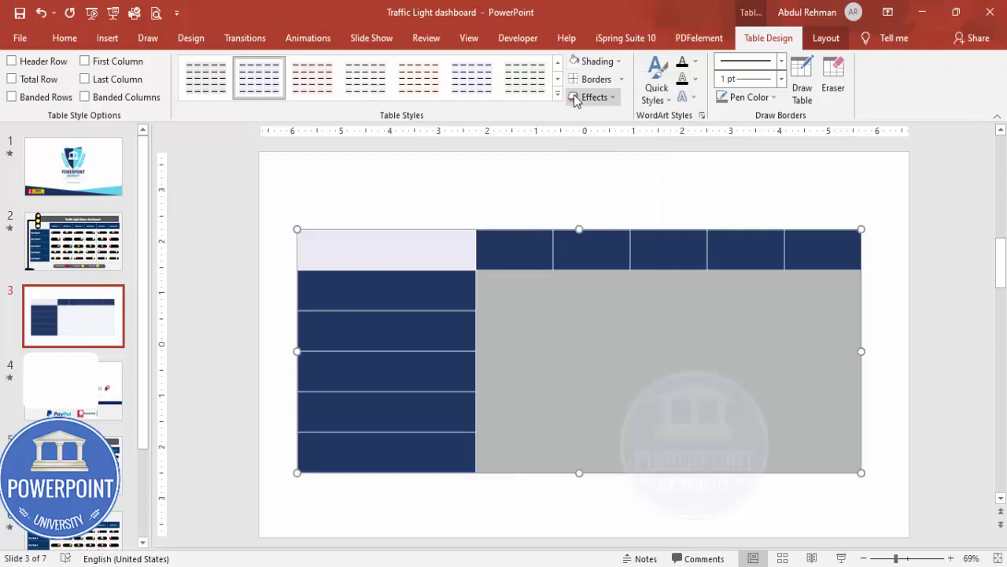
left_click(775, 97)
left_click(722, 168)
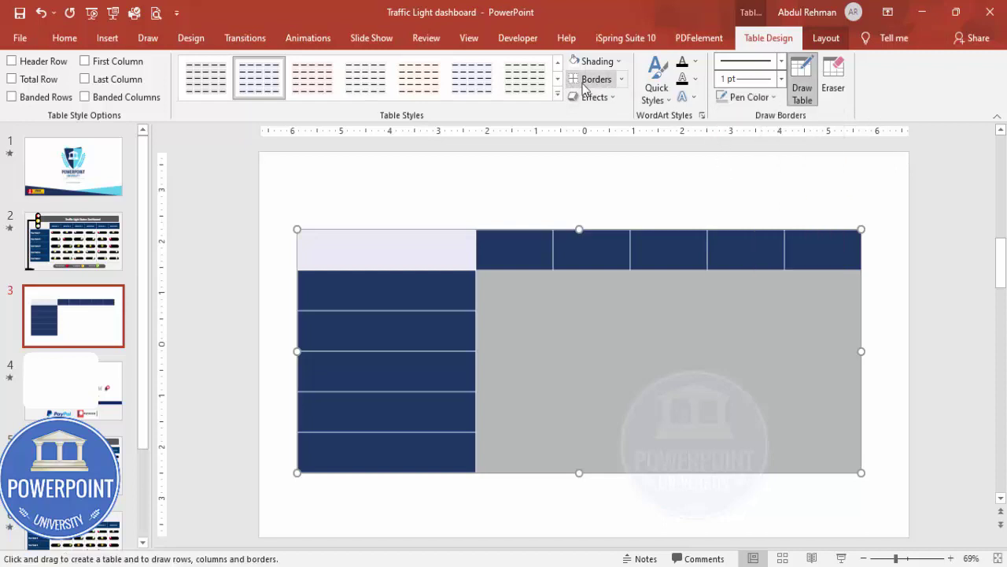
left_click(621, 79)
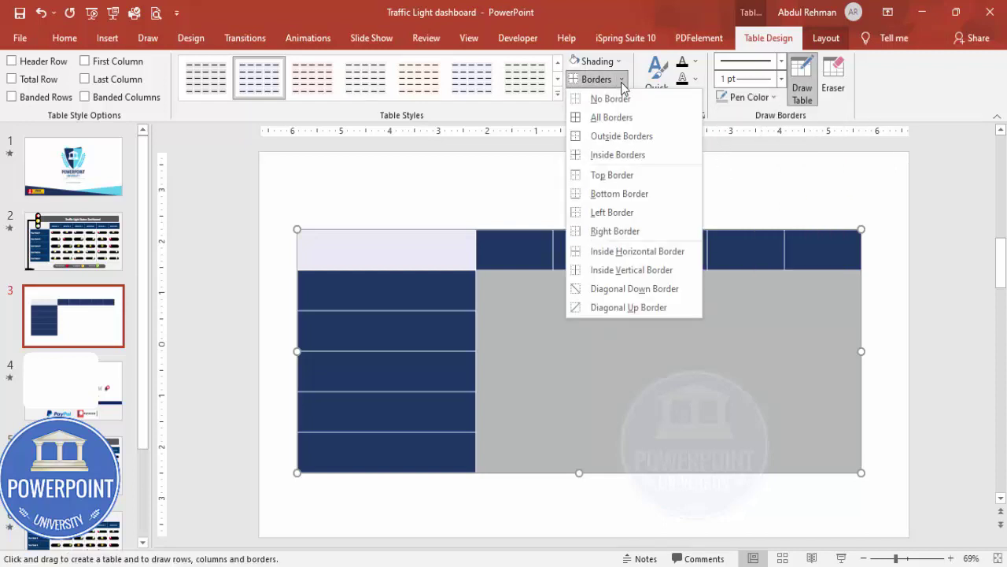
Add inside borders to the status cells and set the top-left corner cell to No Fill
left_click(608, 155)
left_click(517, 182)
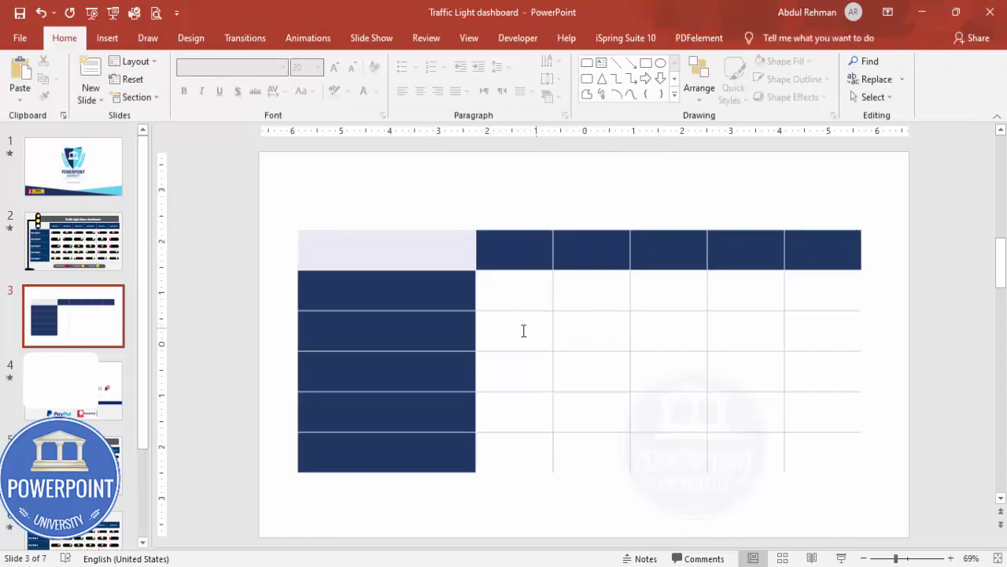
left_click(421, 251)
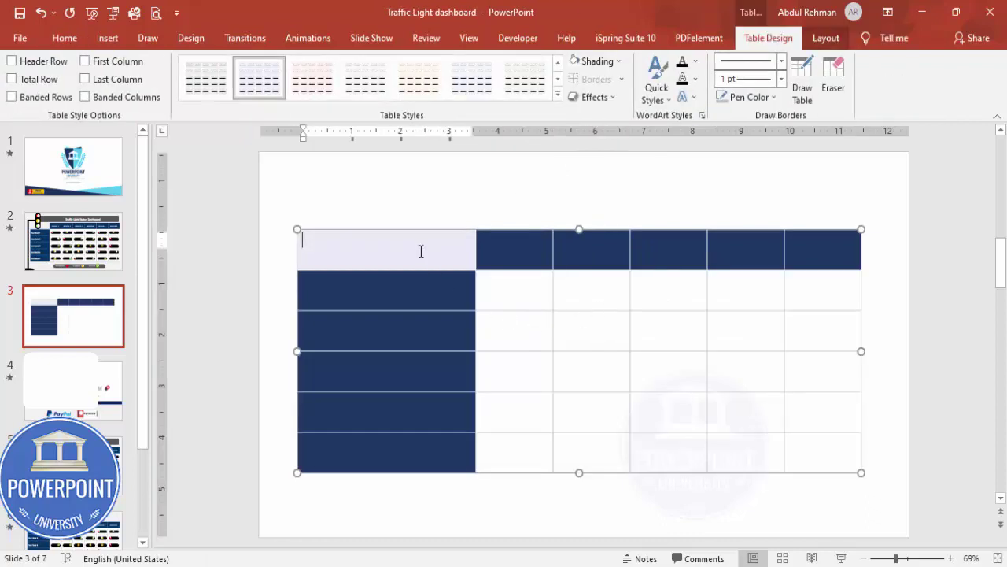
left_click(596, 62)
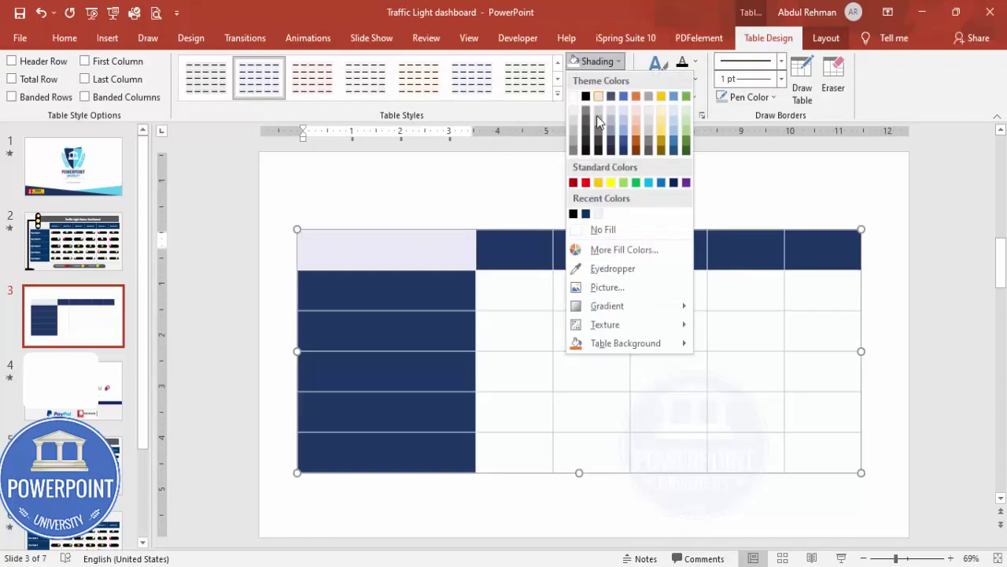
left_click(603, 229)
left_click(483, 199)
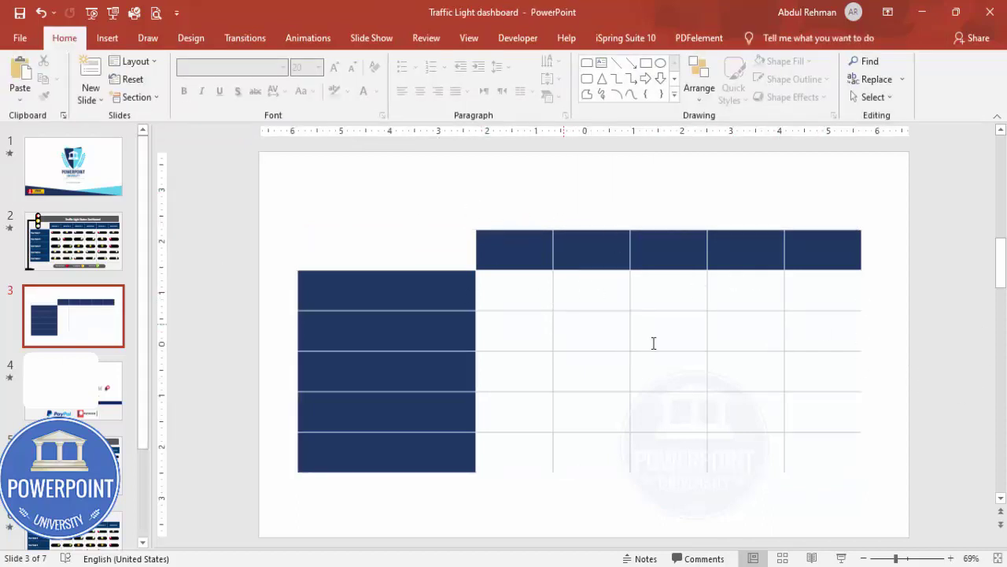
Give all the empty body cells All Borders, then select the five header cells
left_click_drag(538, 286, 837, 457)
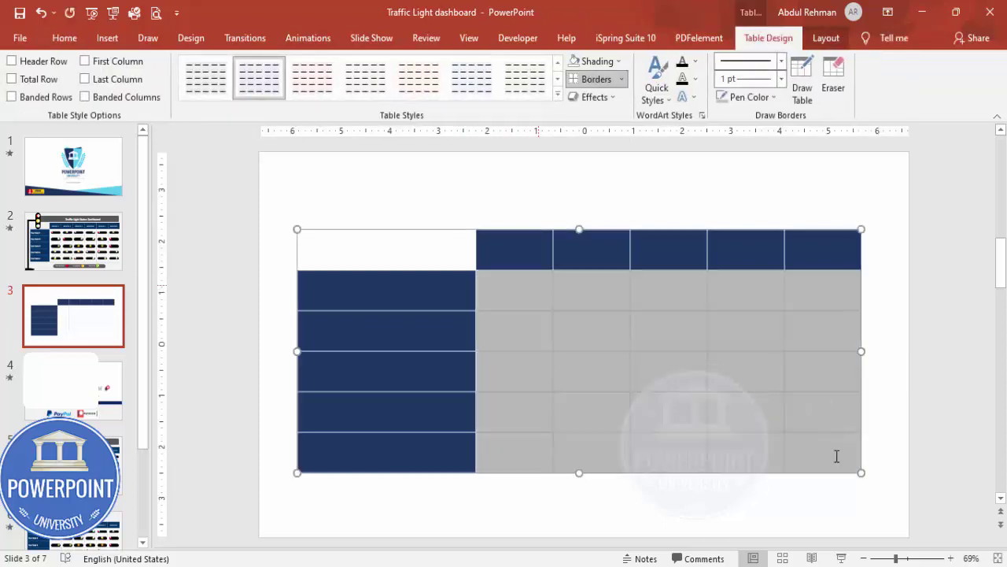
left_click(621, 79)
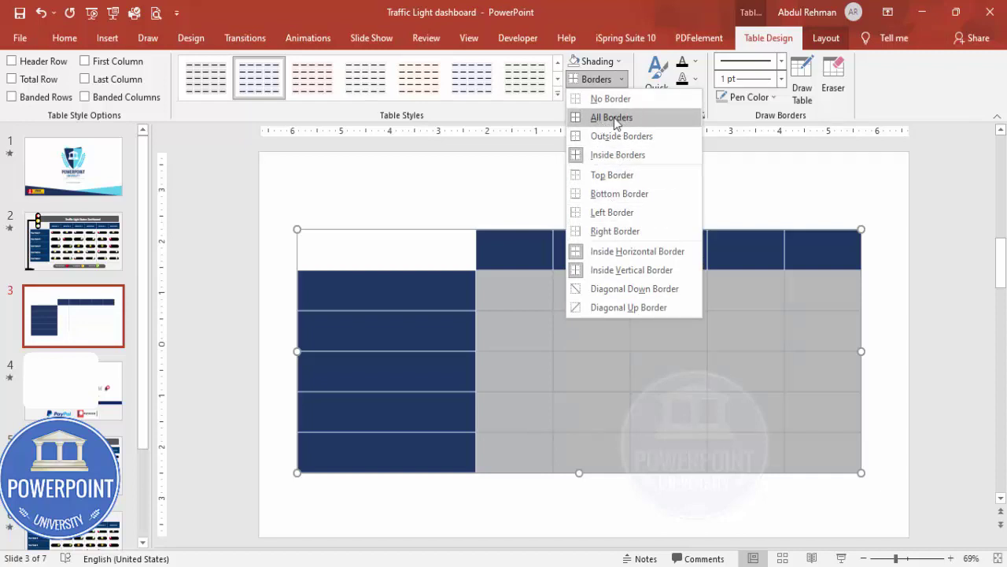
left_click(605, 117)
left_click(639, 173)
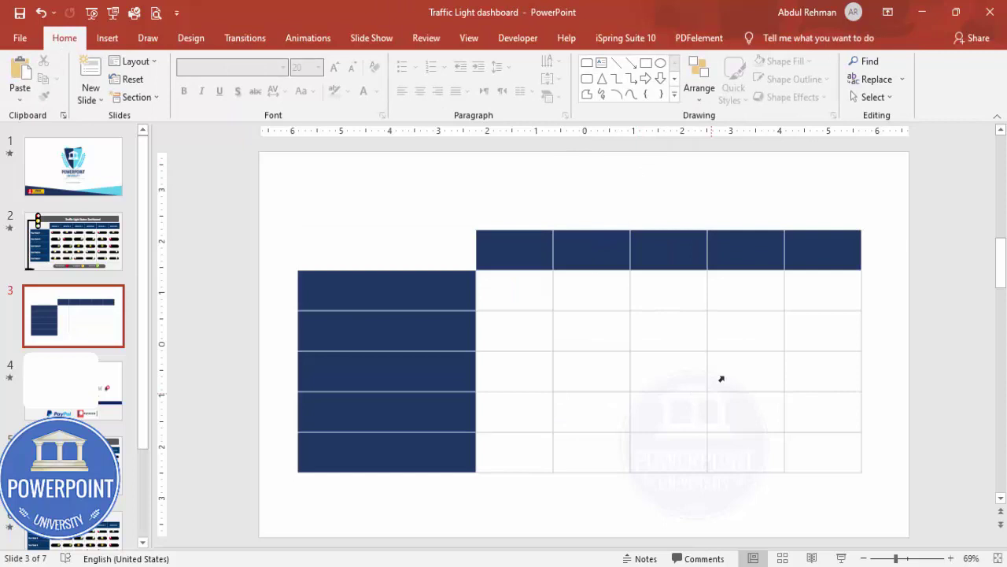
left_click_drag(513, 251, 817, 249)
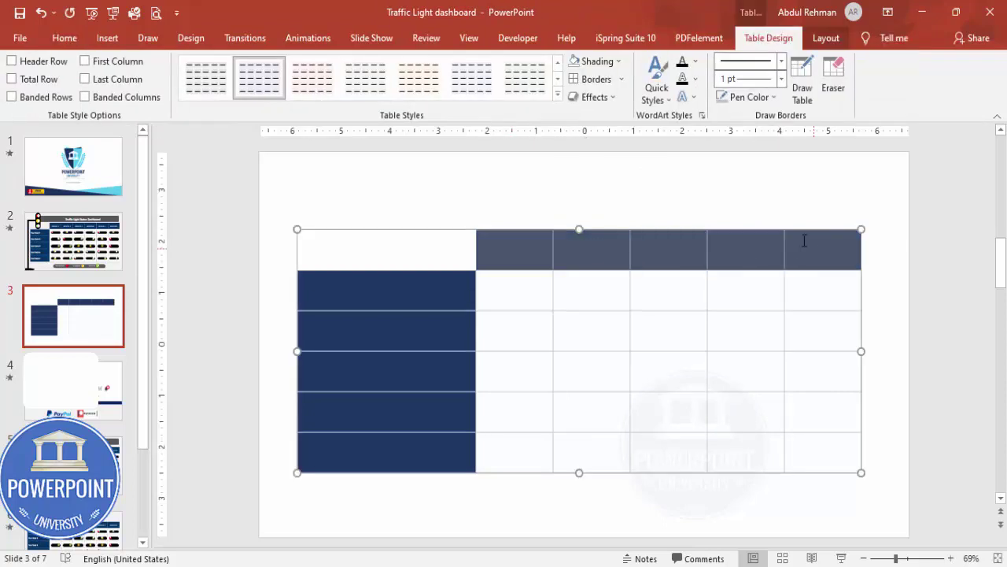
Center the header row text vertically and horizontally and make it bold
left_click(816, 40)
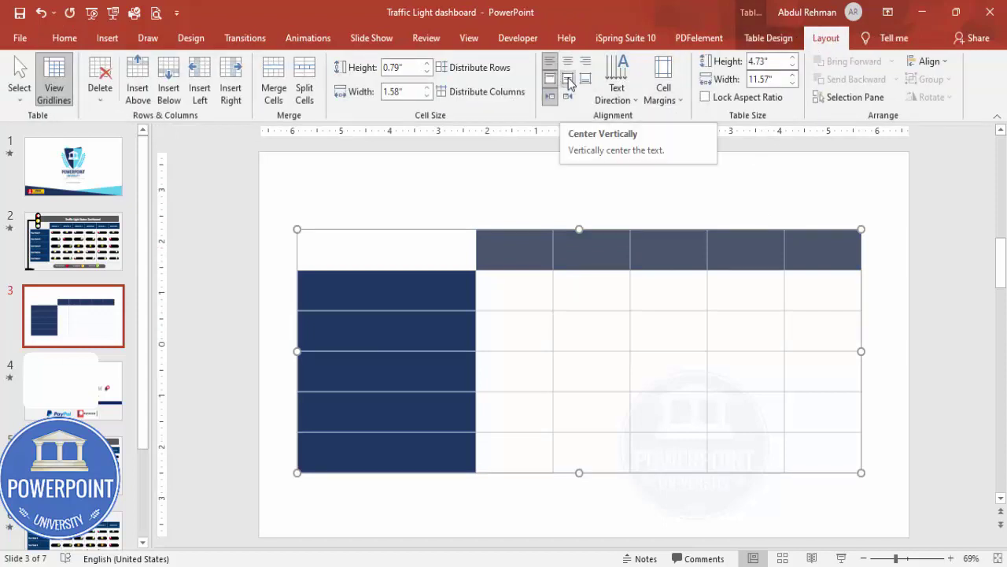
left_click(567, 80)
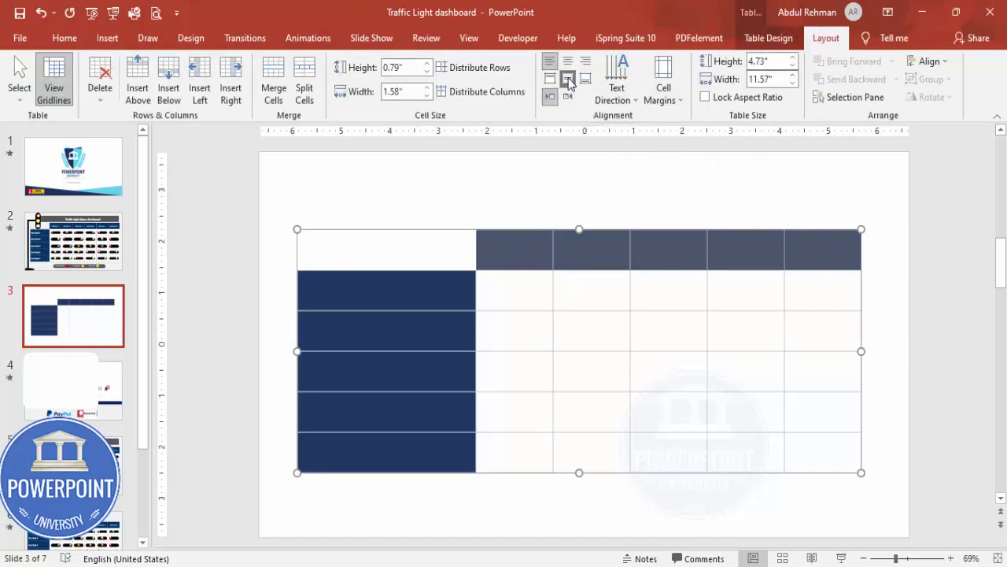
left_click(64, 38)
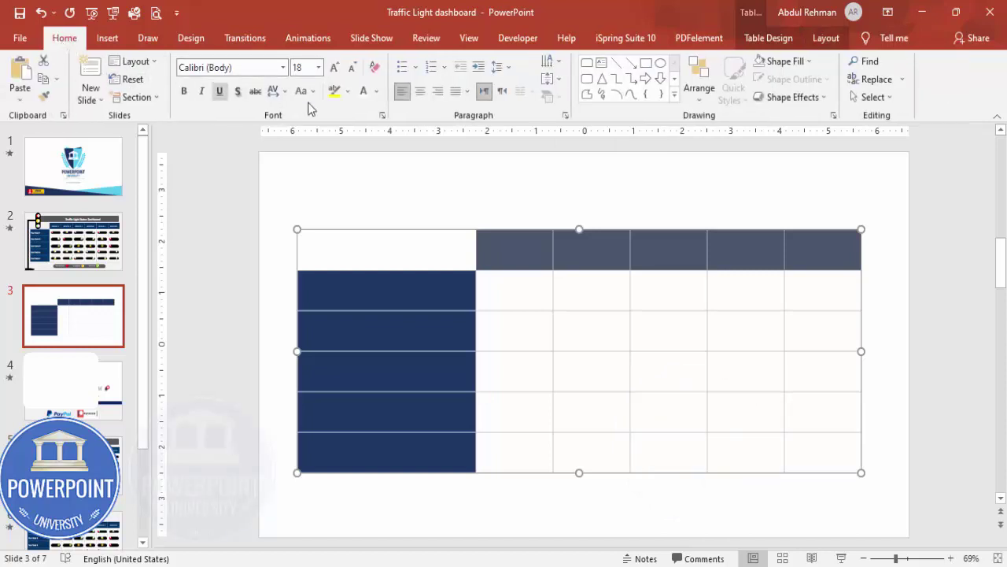
left_click(419, 93)
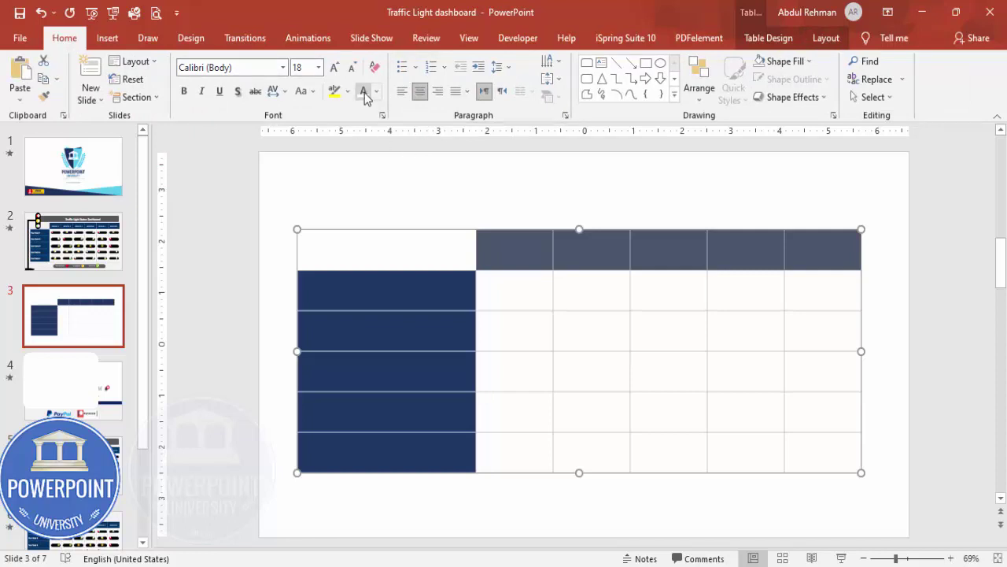
left_click(184, 91)
Label the header cells MONTH 1, MONTH 2, MONTH 3, MONTH 4 and MONTH 5
left_click(509, 246)
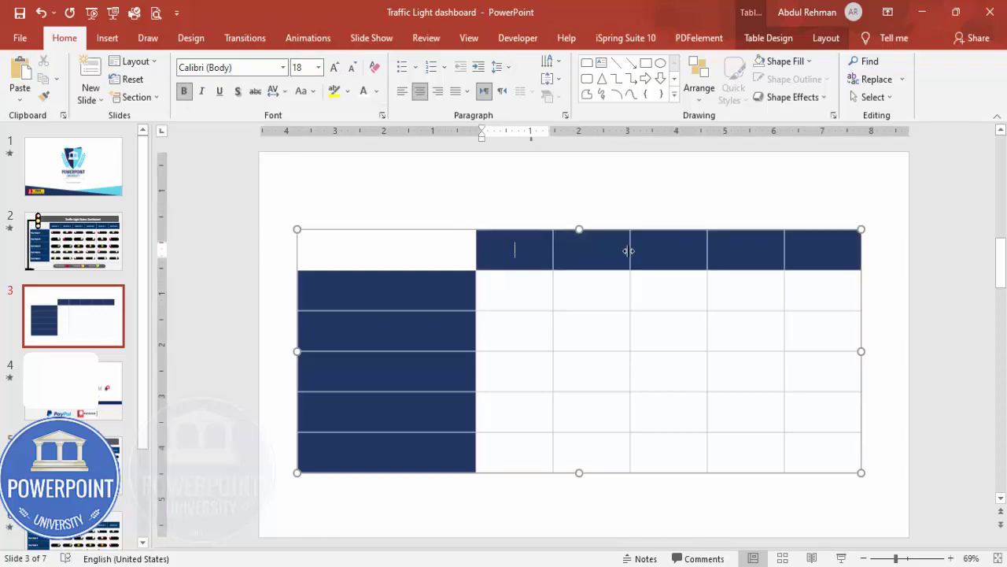
type("MONTH 1")
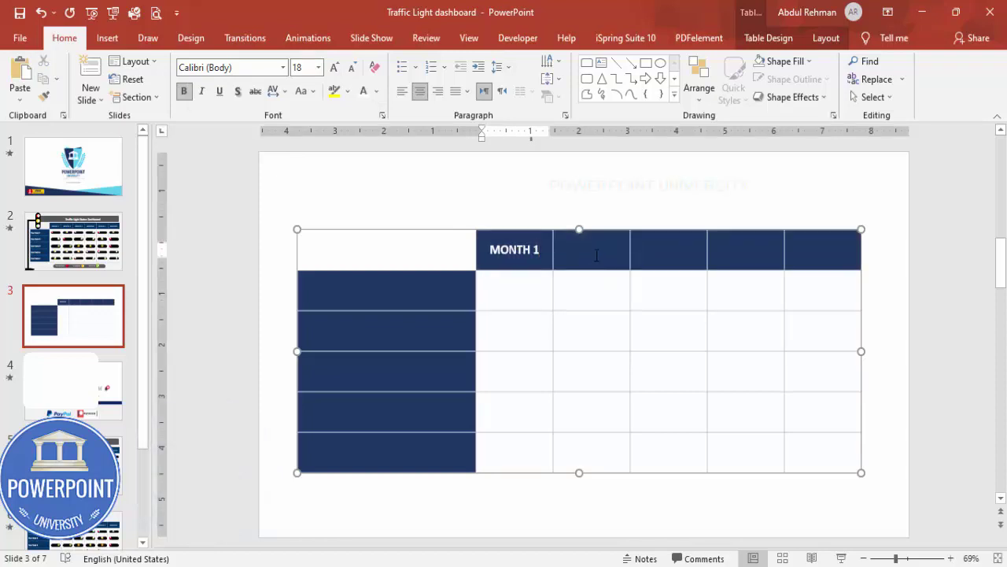
left_click(598, 255)
type("MIN")
key("BackSpace")
key("BackSpace")
type("ONTH 2")
left_click(675, 241)
type("MONTH")
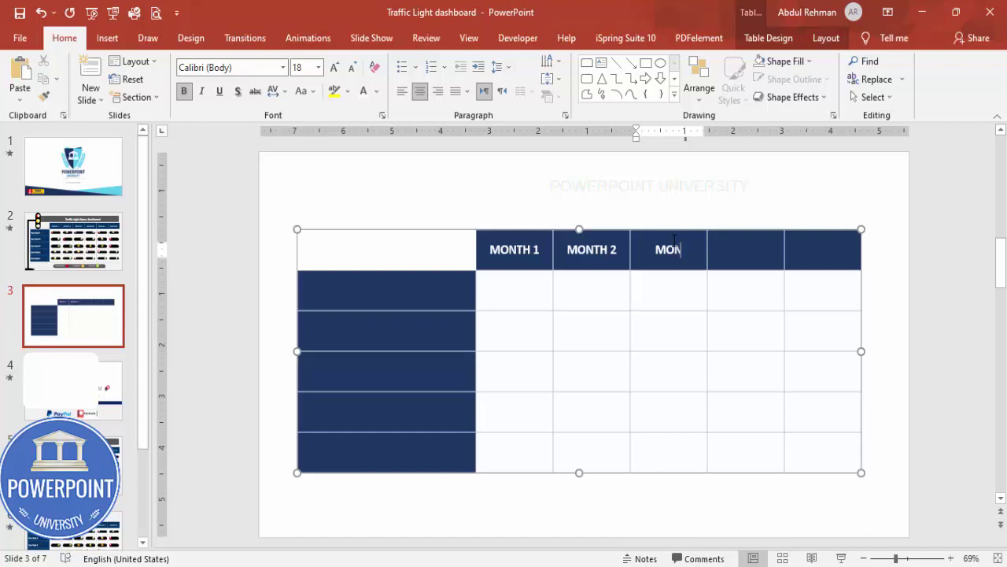
type(" 3")
key("Tab")
type("MONTH 4")
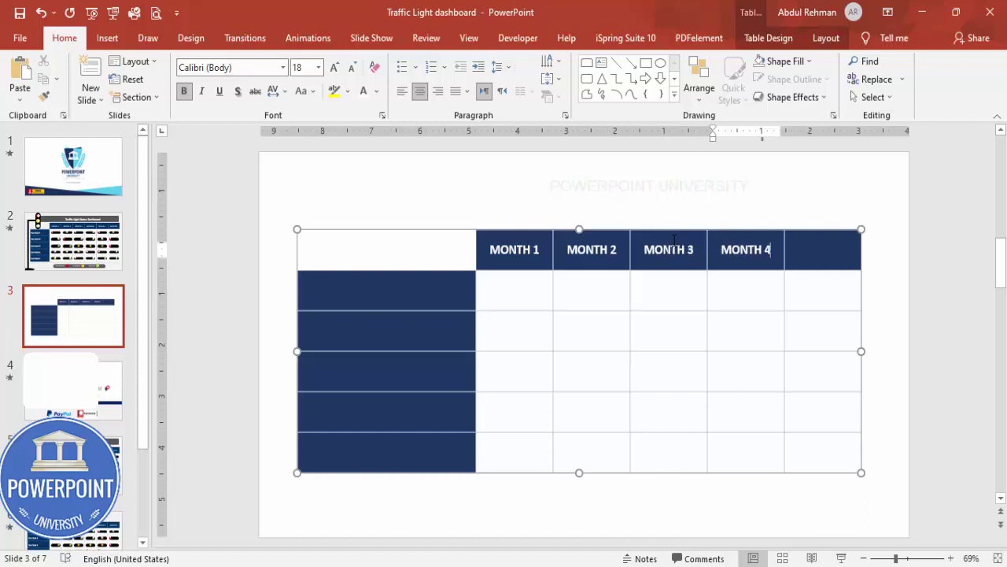
key("Tab")
type("MONTH 5")
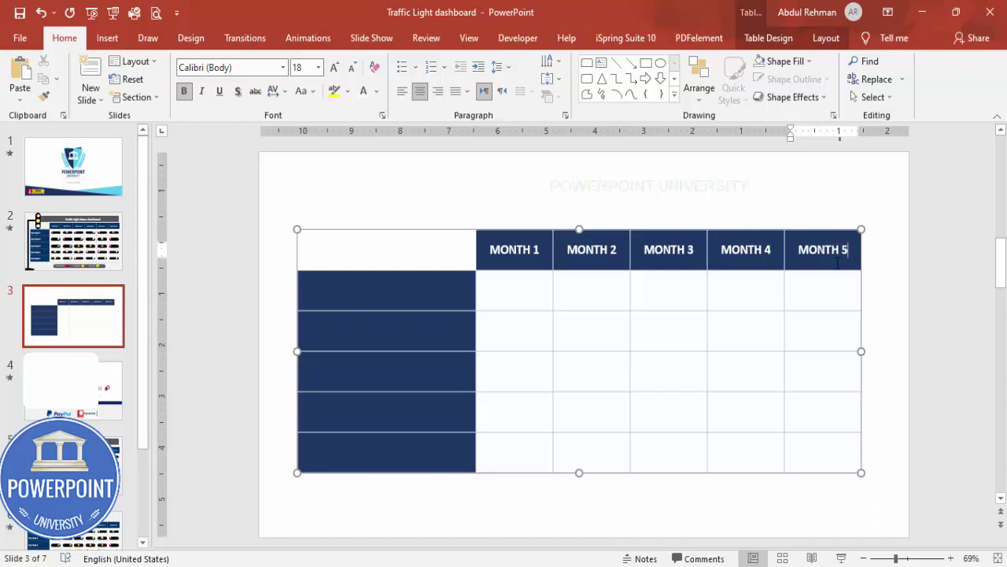
Check the insert row/column options from the MONTH 5 cell, closing them without changes
left_click(869, 262)
left_click(850, 253)
right_click(850, 260)
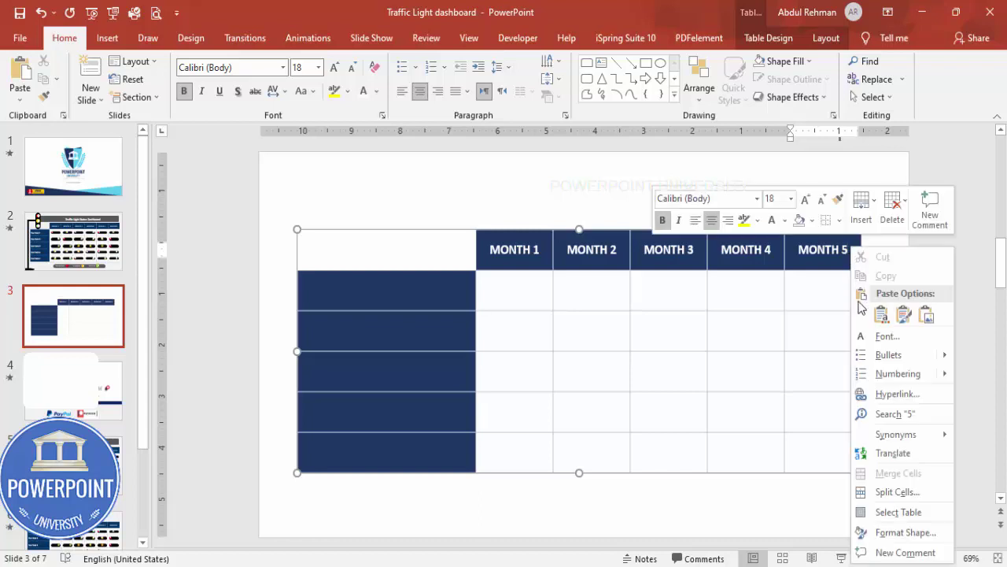
left_click(865, 224)
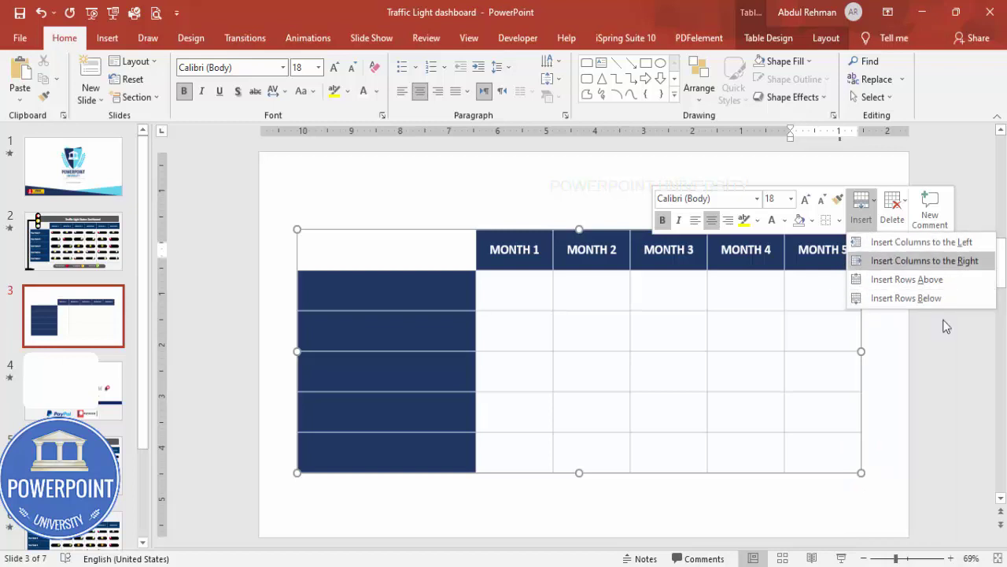
left_click(943, 376)
Make the first column's task cells bold and vertically centred
left_click_drag(438, 290, 422, 452)
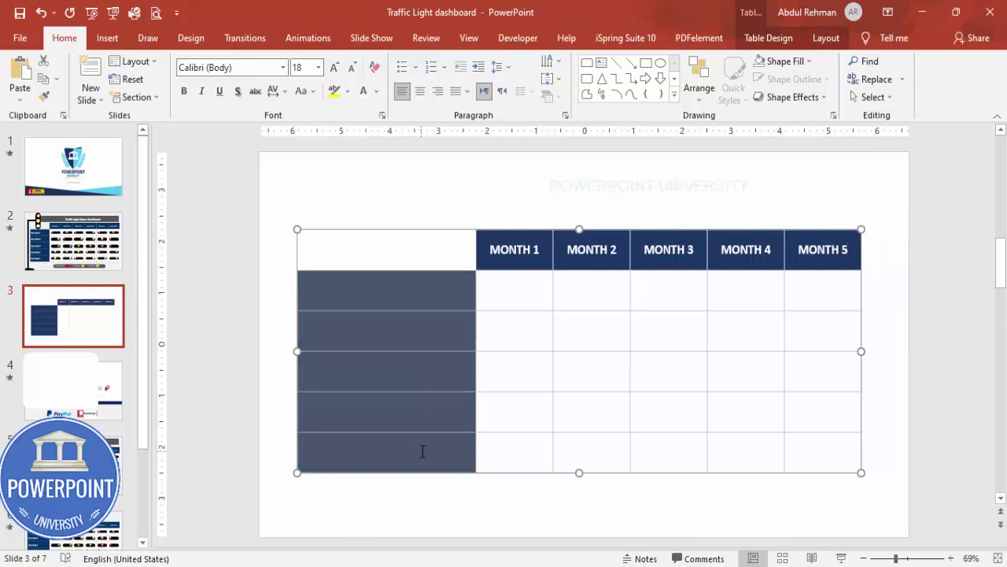
left_click(184, 92)
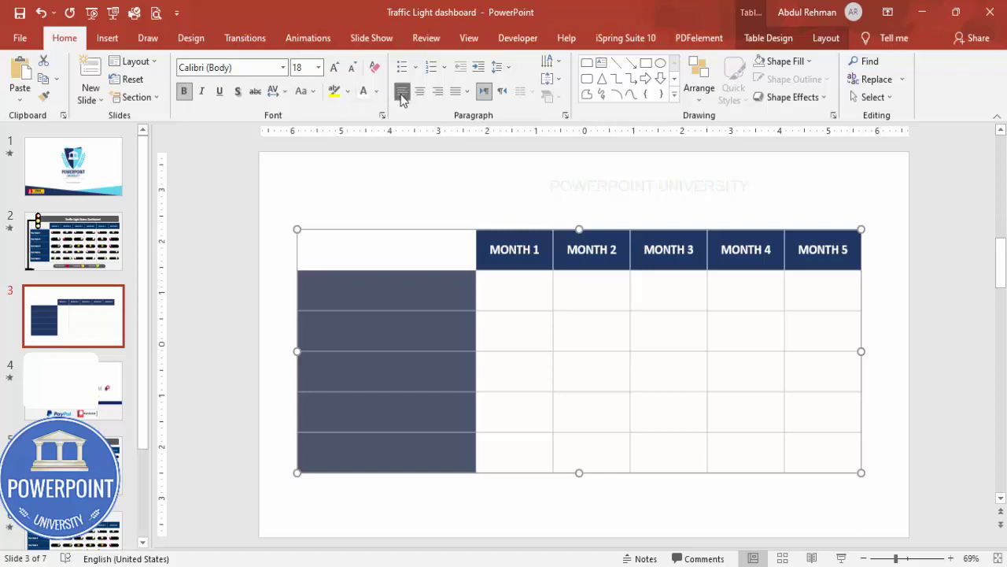
left_click(824, 39)
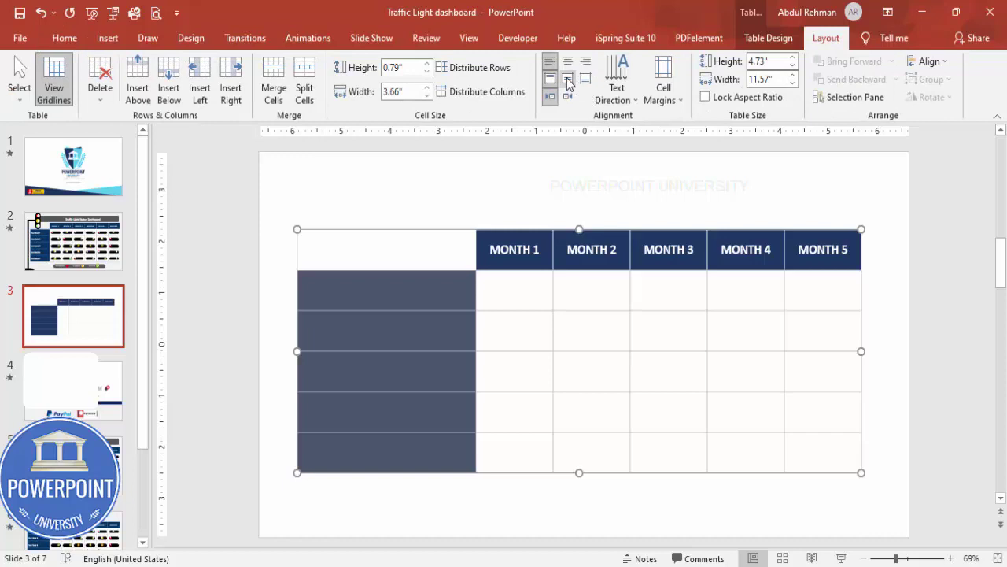
left_click(384, 284)
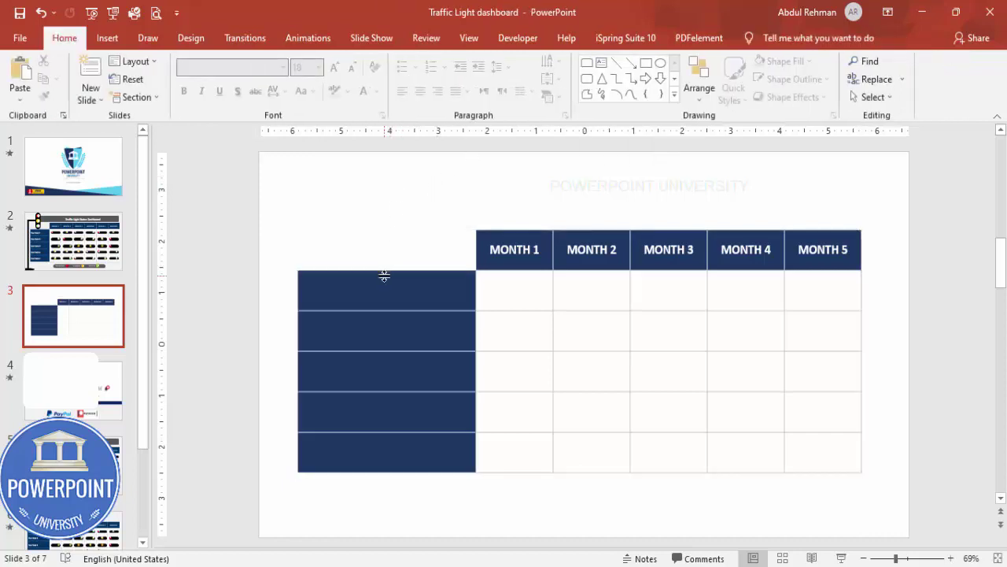
Enter Task name 1 through Task name 5 down the first column's cells
type("Task name 1")
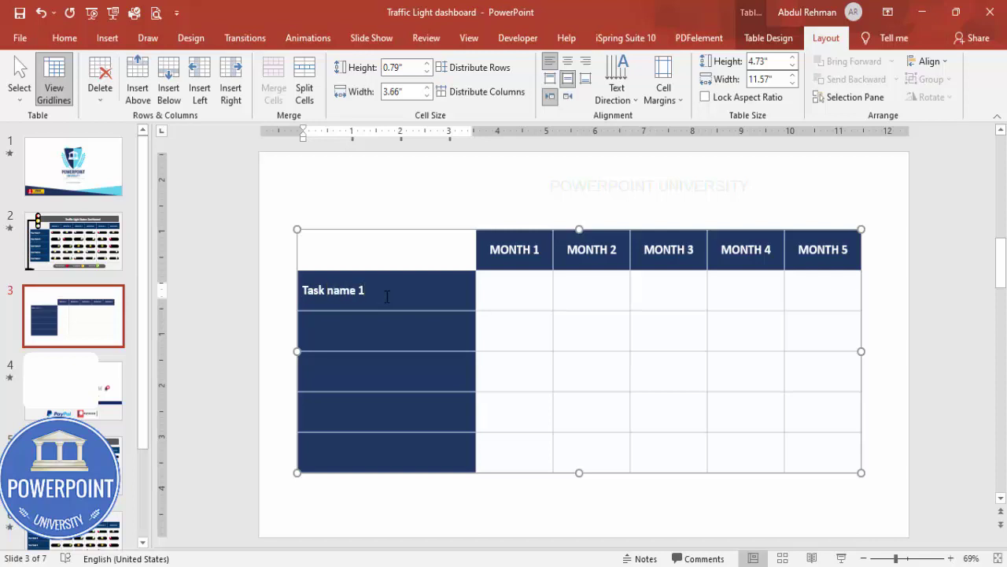
key("Down")
type("Task")
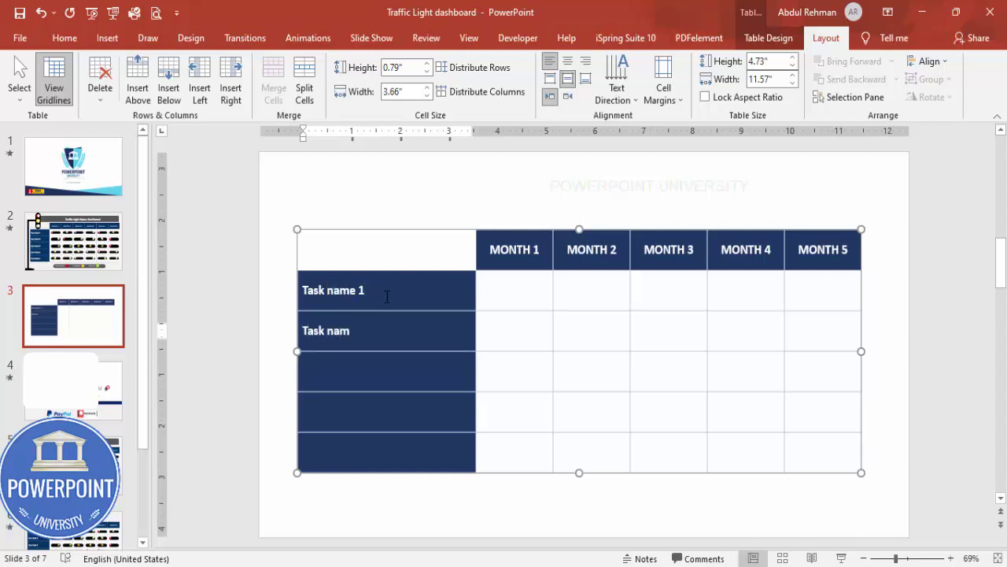
key("Down")
type("Task name 3")
key("Down")
type("T")
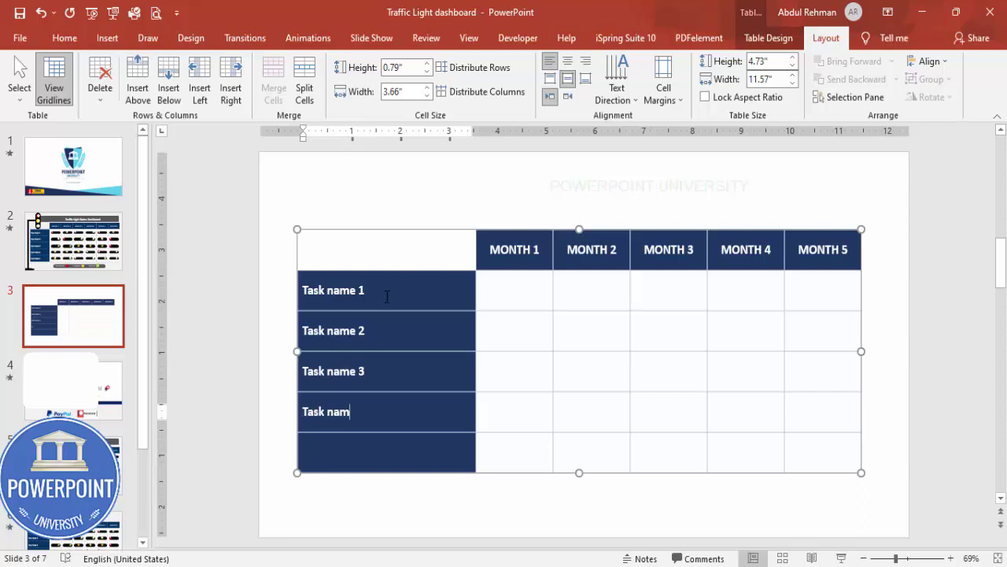
type("ask name 4")
key("Down")
type("Ta")
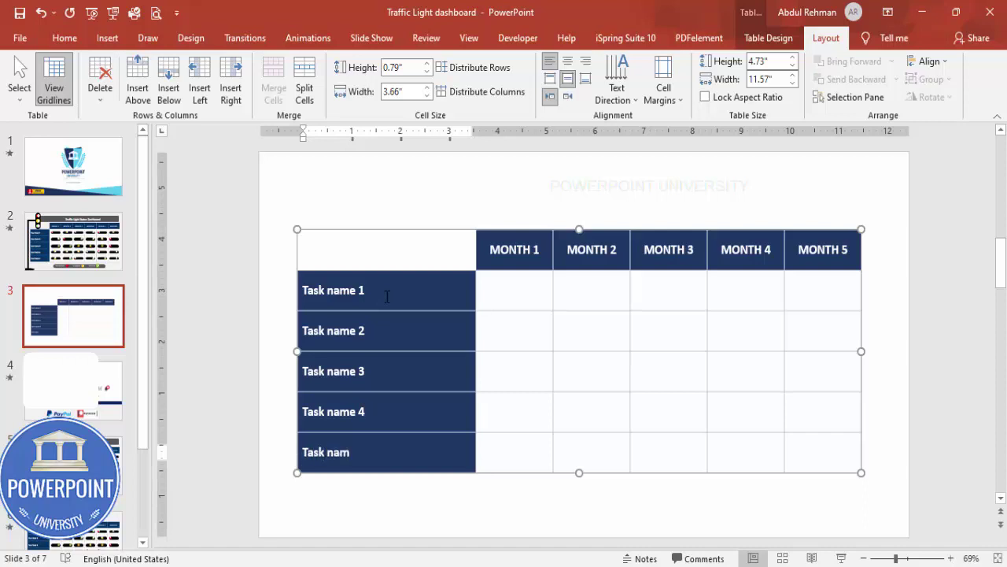
Cancel the insert-row options from the last task cell without adding a row, and deselect the table
right_click(443, 450)
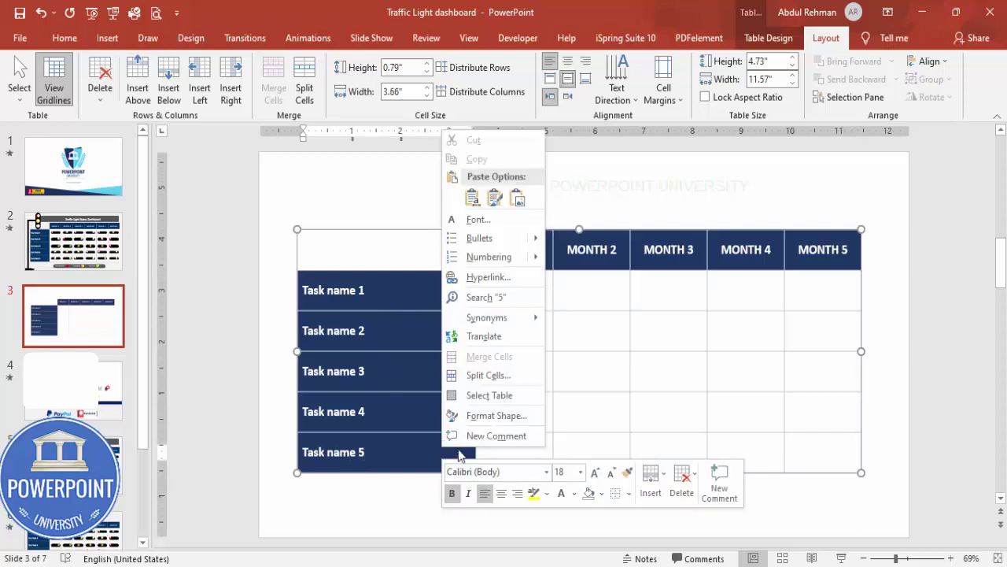
left_click(652, 496)
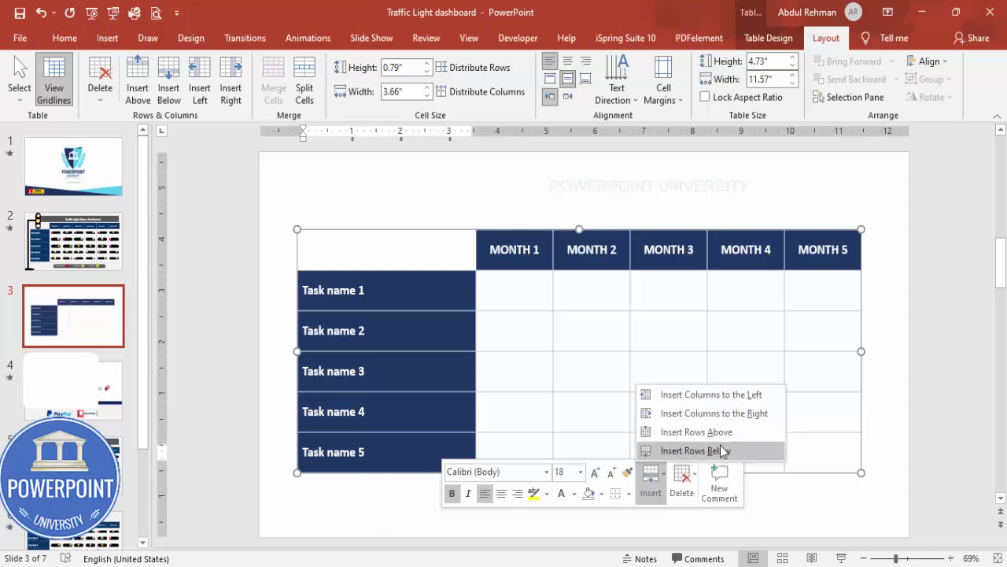
key("Escape")
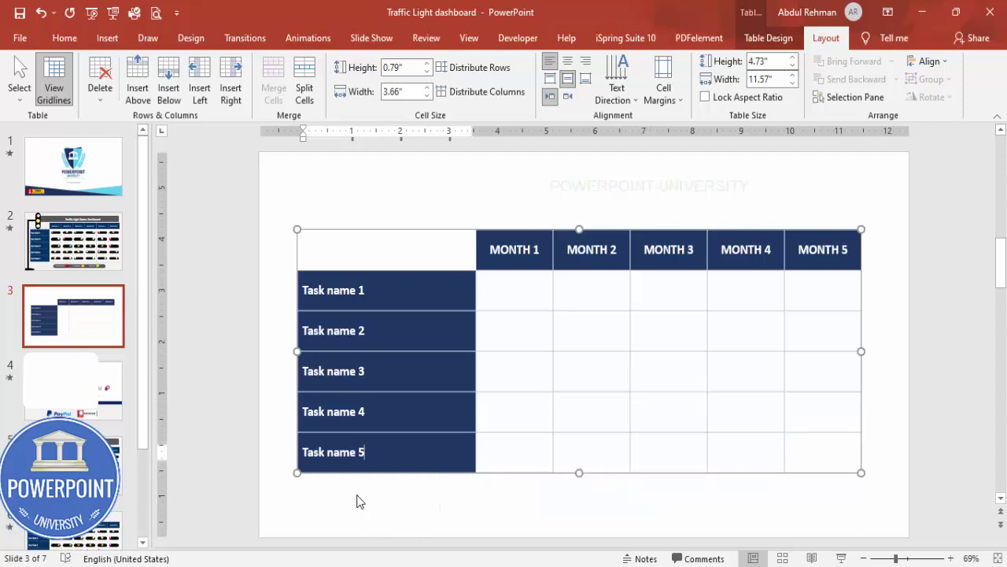
left_click(443, 498)
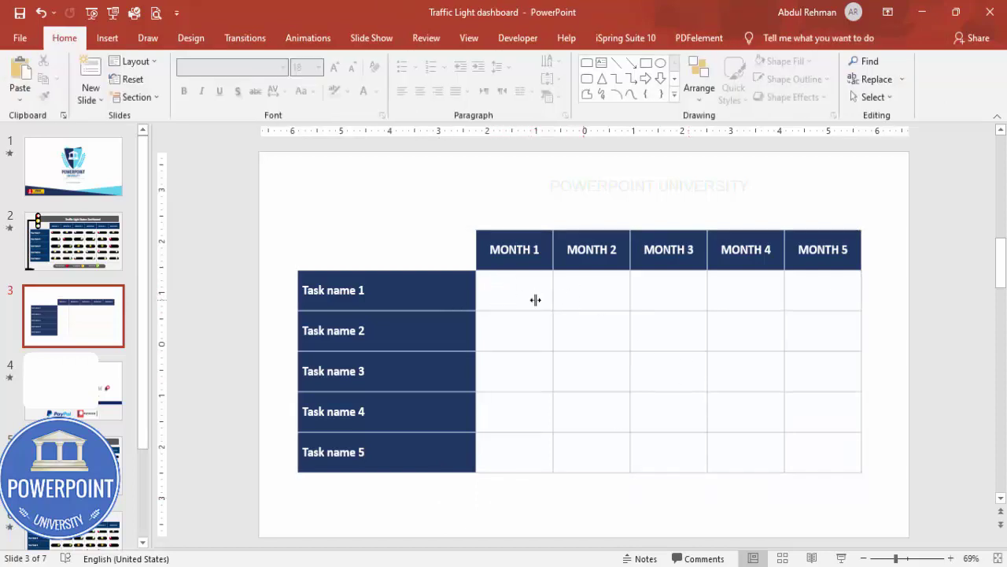
Draw a rounded rectangle in the Task name 1 / MONTH 1 cell and round it into a pill
left_click(107, 37)
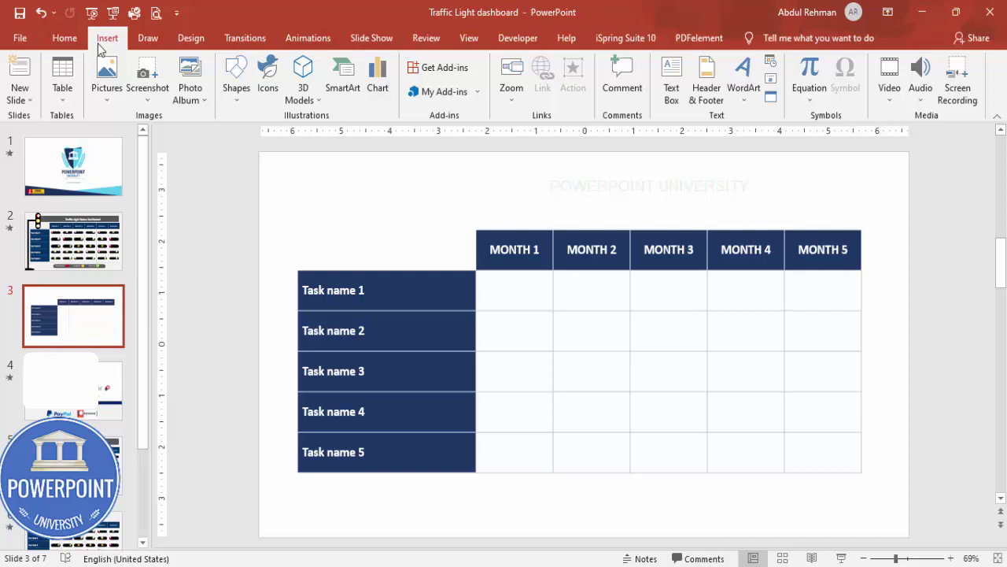
left_click(233, 101)
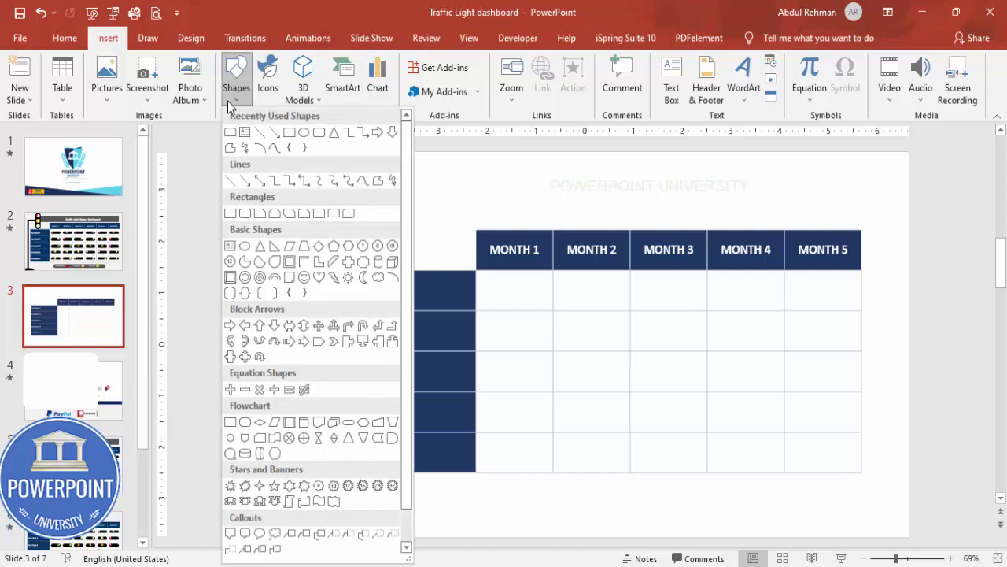
left_click(245, 214)
left_click_drag(483, 279, 551, 305)
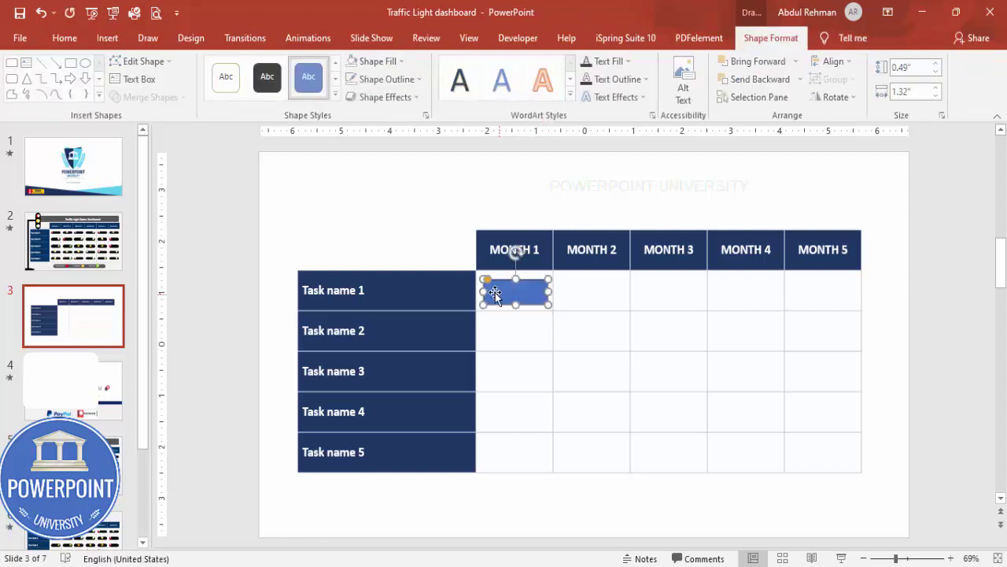
left_click_drag(487, 281, 522, 292)
key("ctrl+z")
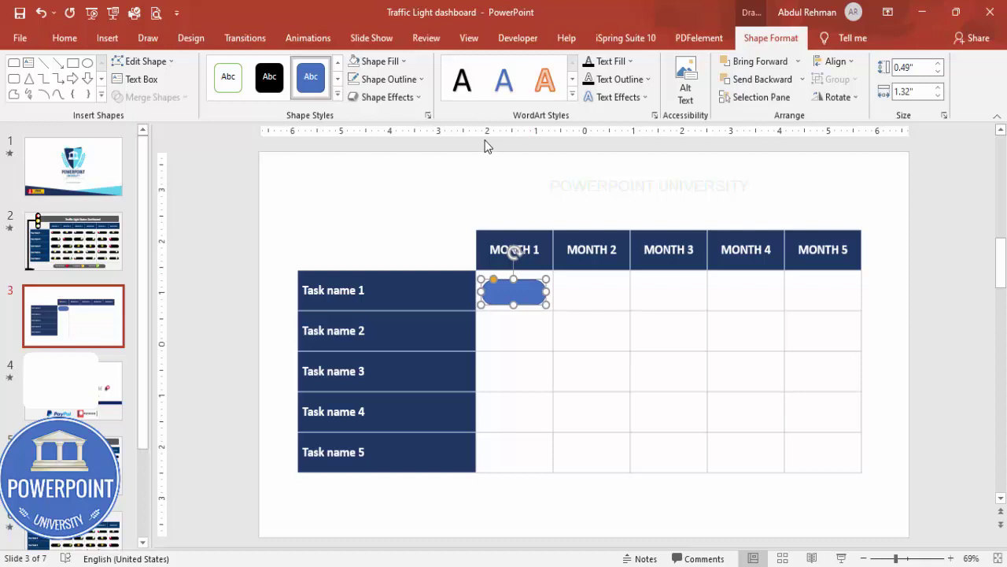
Remove the pill's outline and give it a dark fill
left_click(417, 80)
left_click(410, 244)
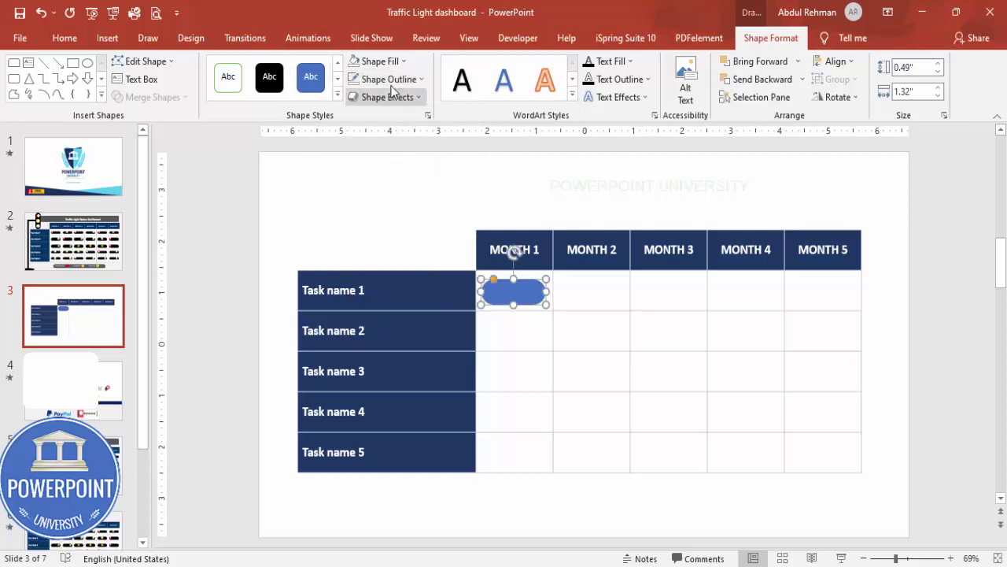
left_click(378, 61)
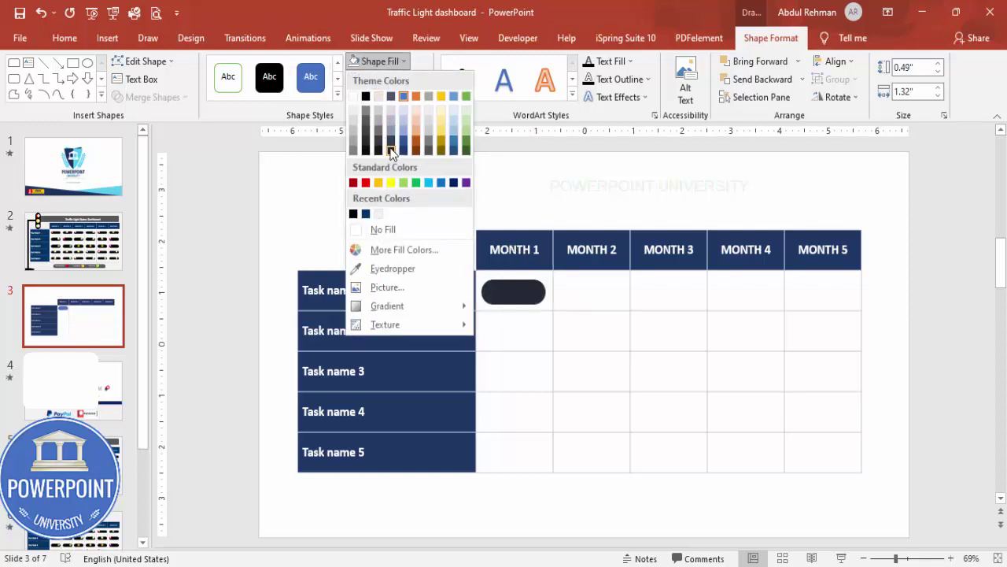
left_click(391, 152)
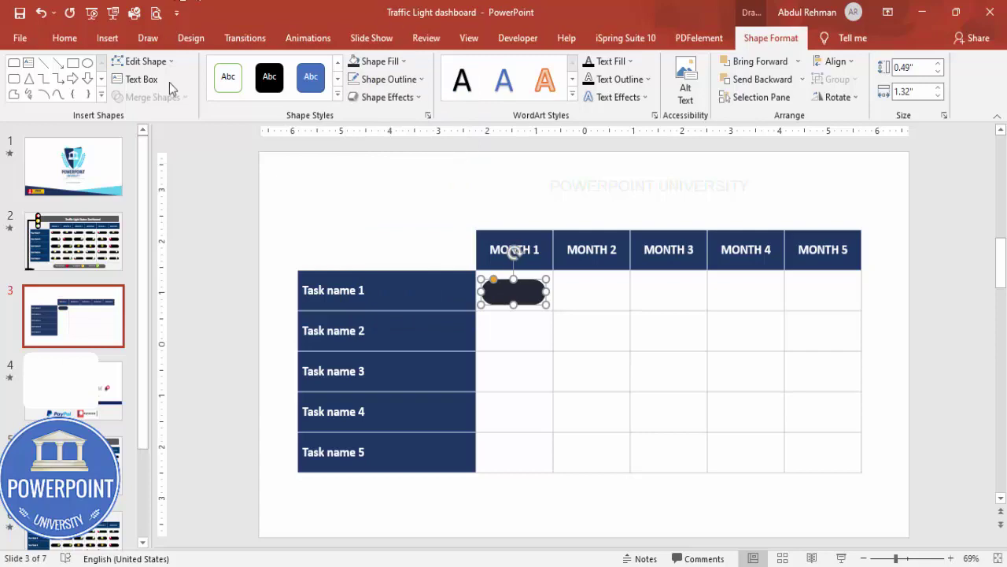
left_click_drag(896, 558, 923, 558)
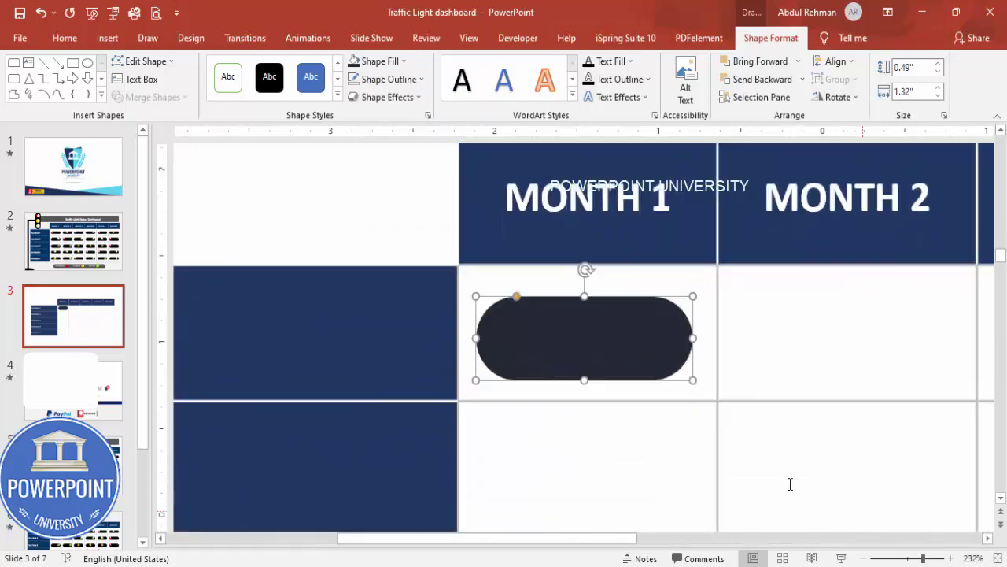
Draw a small oval circle at the left end of the dark pill
left_click(426, 227)
left_click_drag(394, 539, 586, 539)
scroll(701, 493, "down", 1)
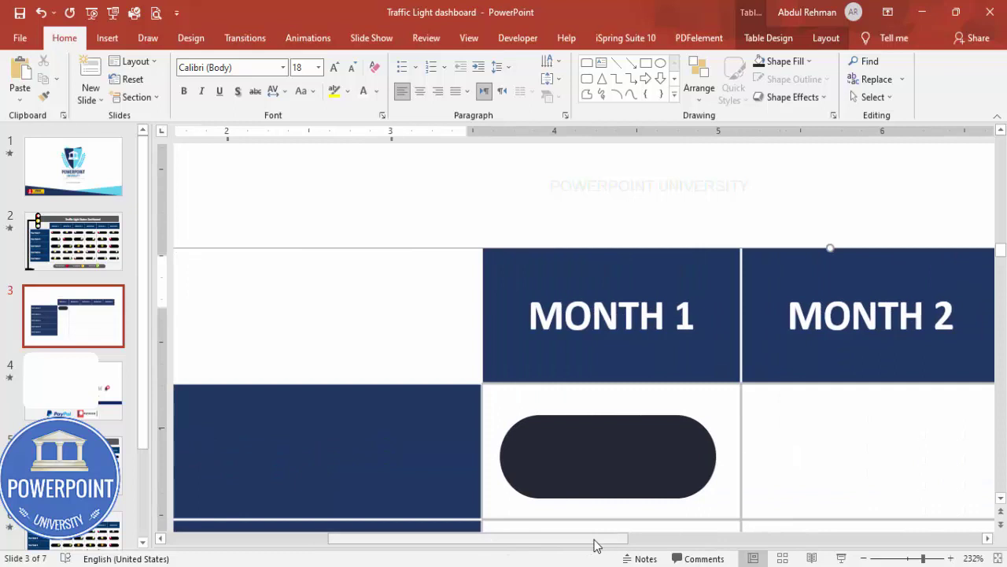
left_click(320, 216)
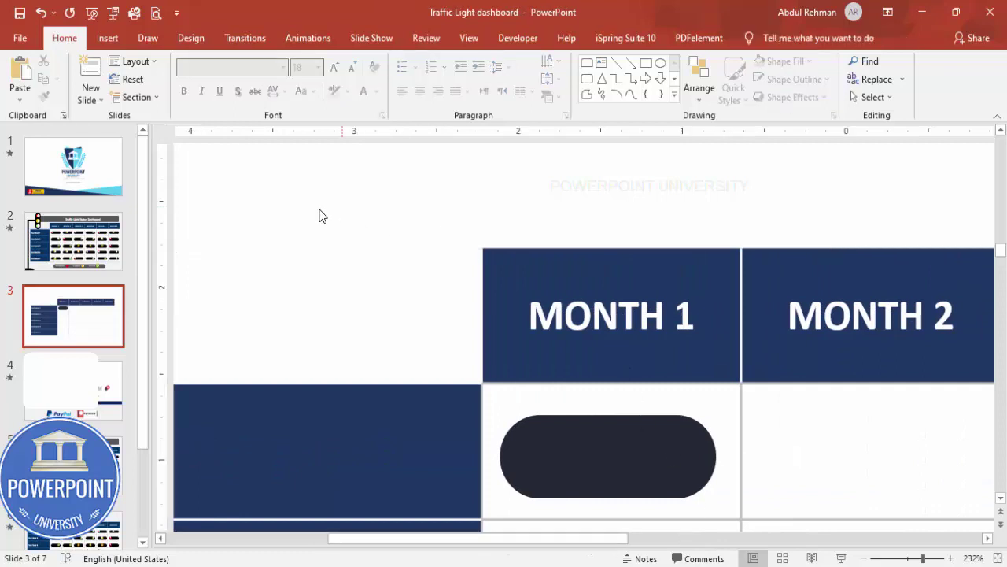
left_click(108, 37)
left_click(236, 78)
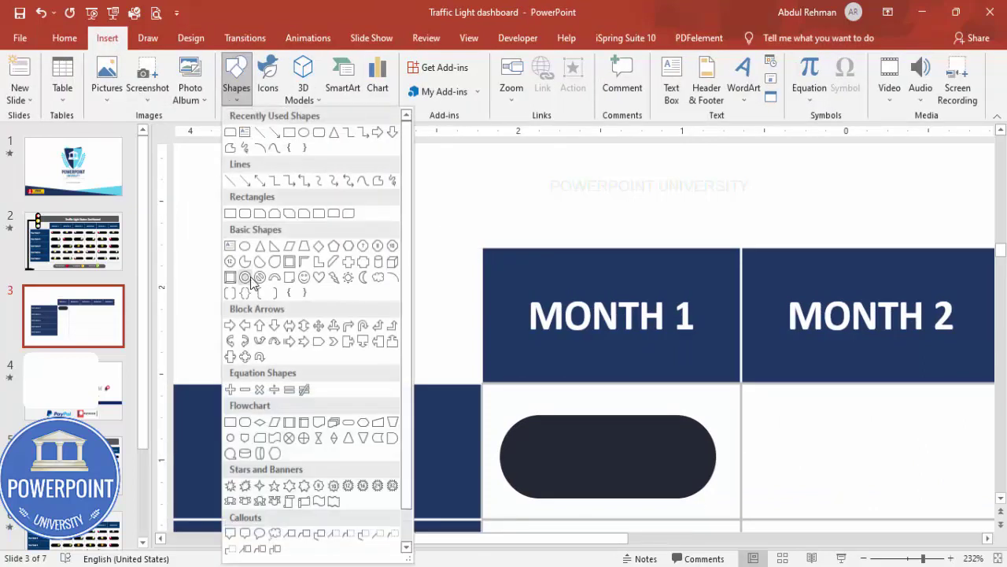
left_click(244, 249)
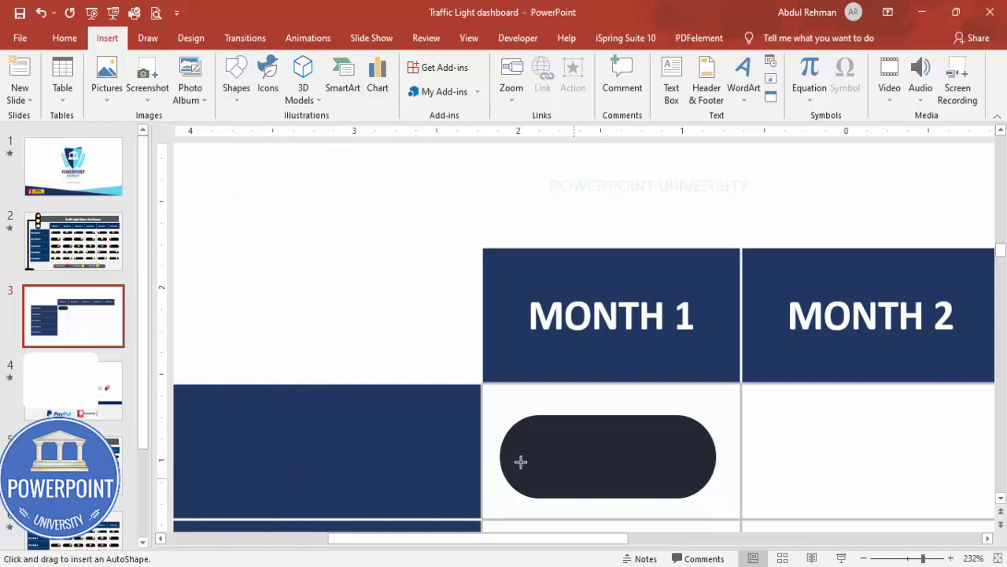
mouse_move(515, 438)
left_mouse_down()
mouse_move(559, 488)
mouse_move(539, 460)
left_mouse_up()
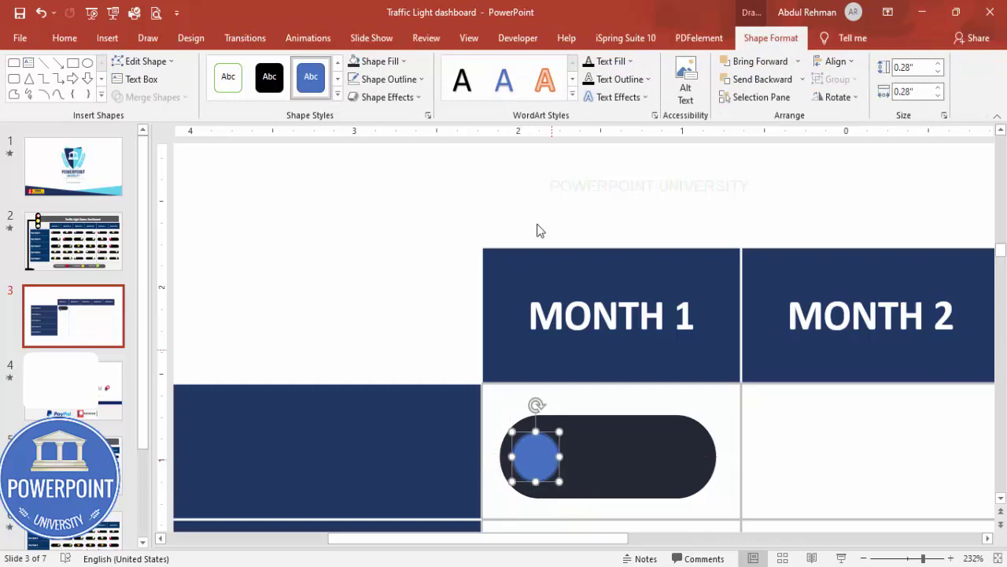
Remove the circle's outline and fill it standard red
left_click(385, 78)
left_click(396, 248)
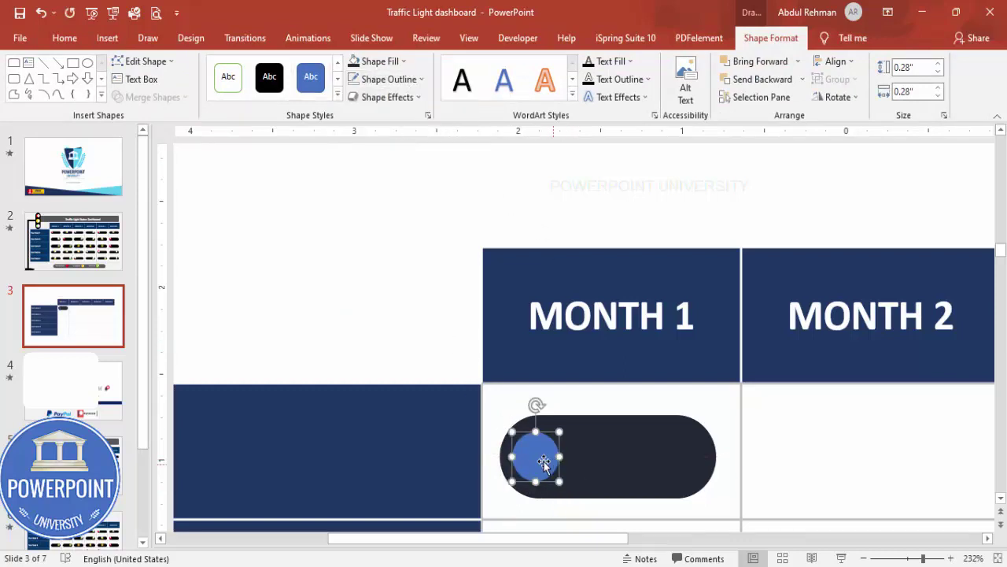
left_click(380, 61)
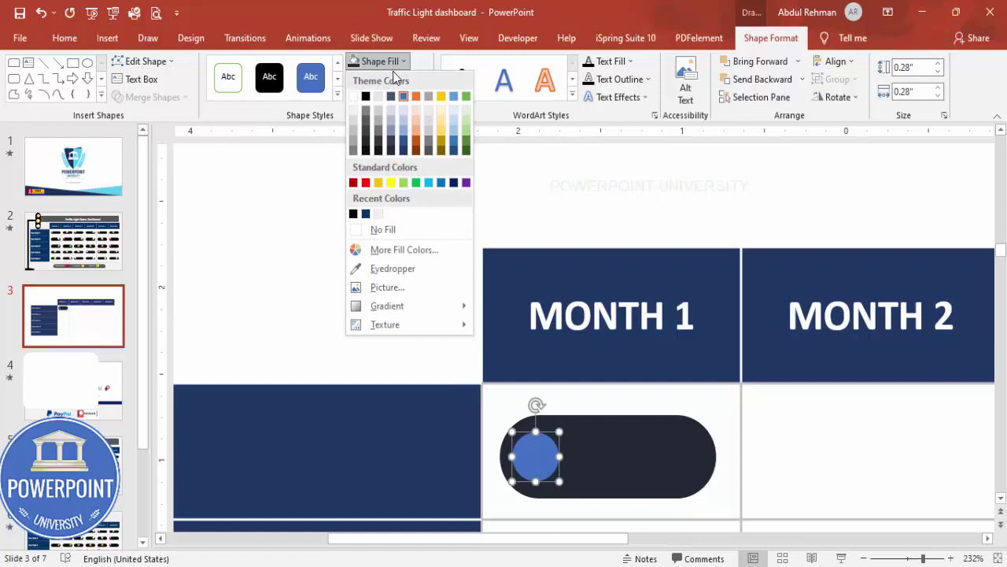
left_click(366, 183)
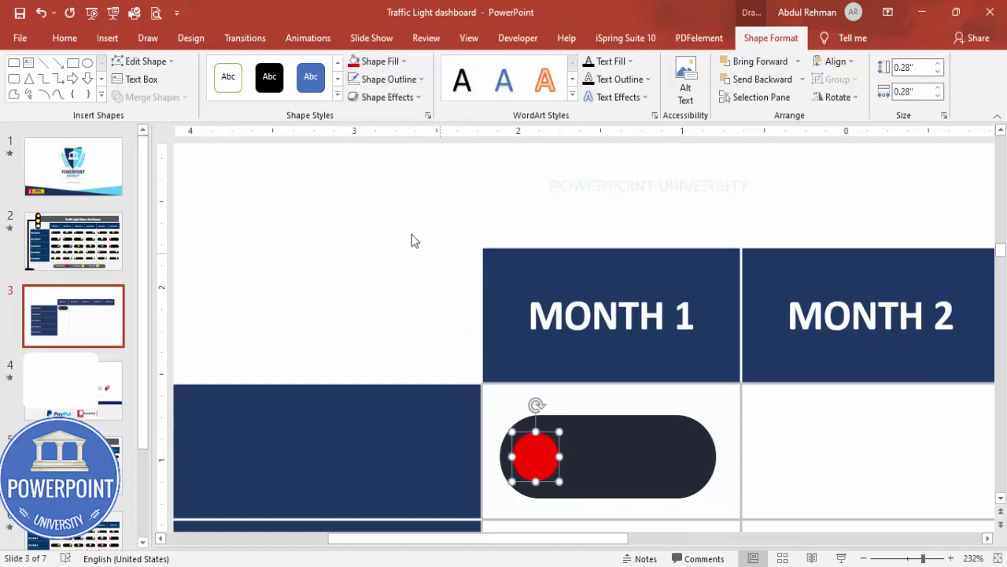
left_click(408, 231)
left_click(102, 41)
Draw a small white, outline-free oval over the red circle
left_click(235, 88)
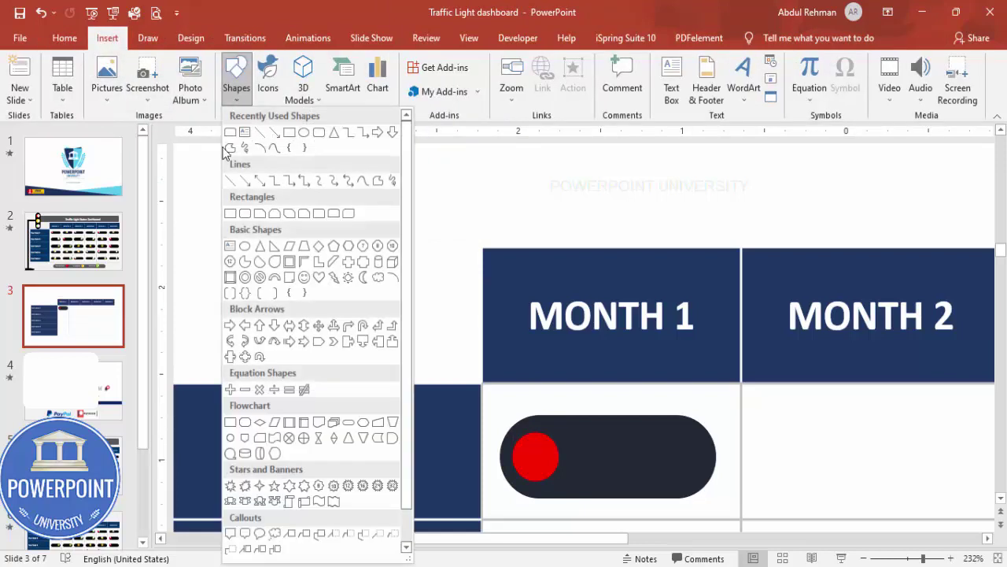
left_click(245, 247)
mouse_move(535, 442)
left_mouse_down()
mouse_move(563, 486)
mouse_move(540, 446)
left_mouse_up()
left_click(396, 78)
left_click(409, 245)
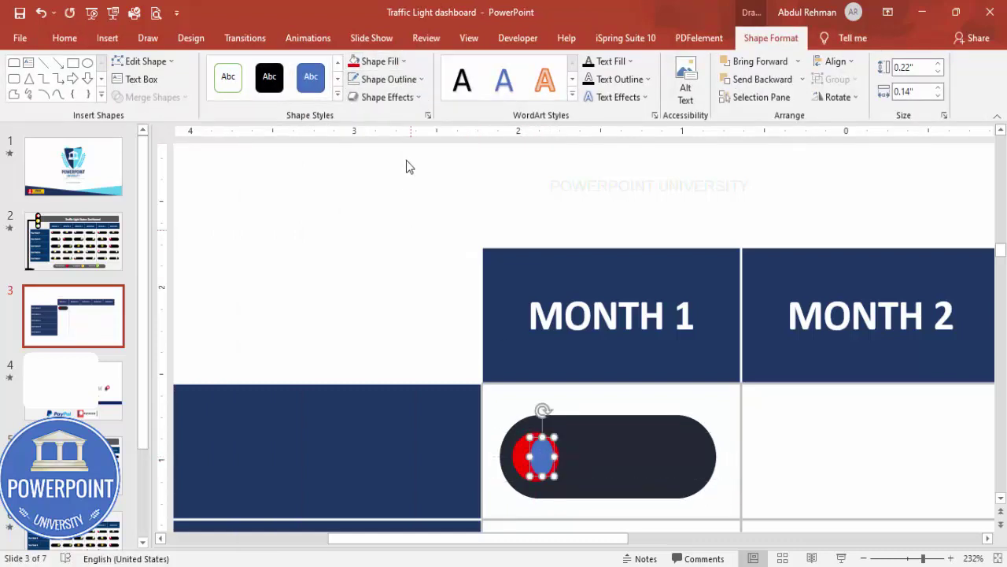
left_click(382, 61)
left_click(358, 96)
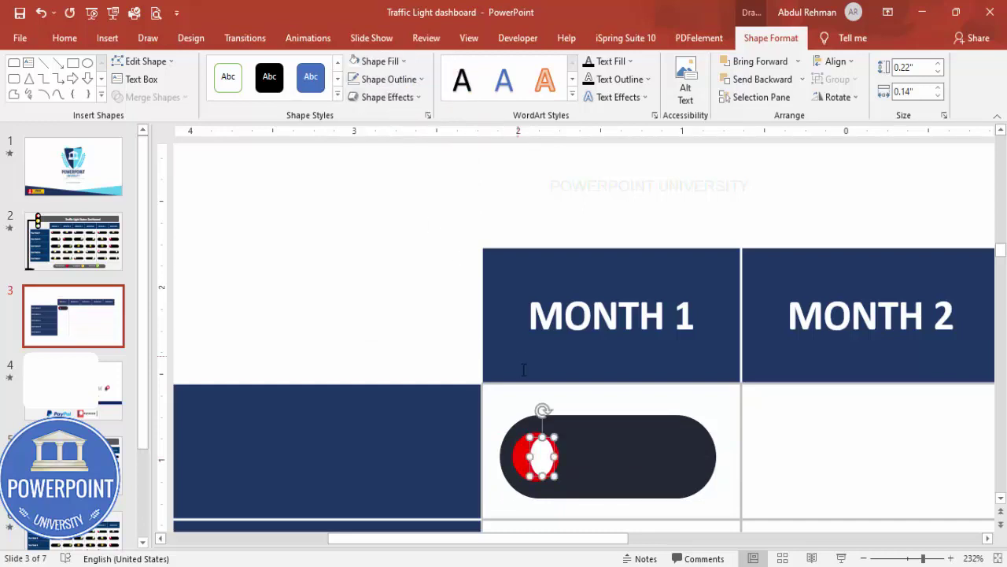
Give the white oval 3 pt soft edges, enlarge it slightly, and set 35% transparency
right_click(546, 455)
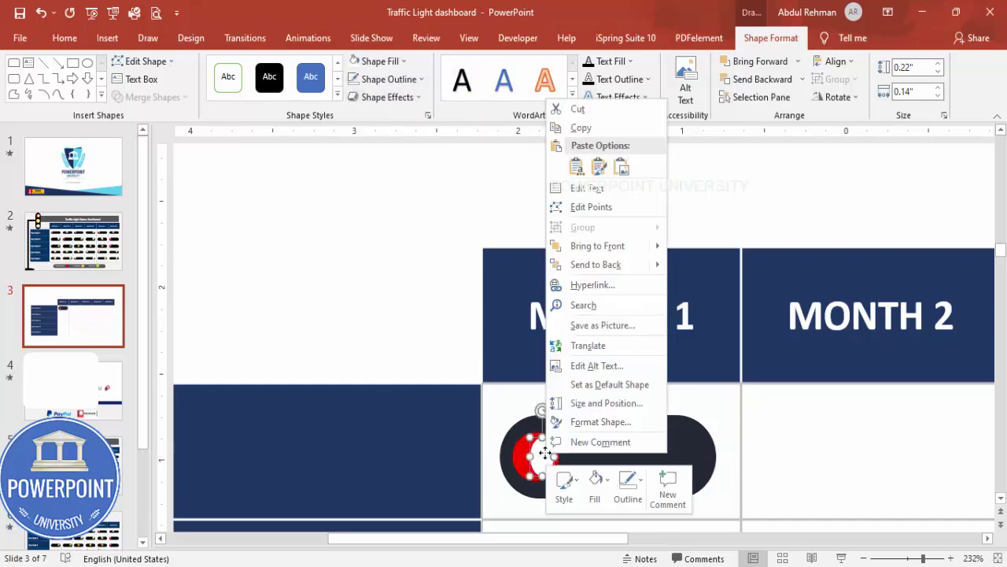
left_click(598, 423)
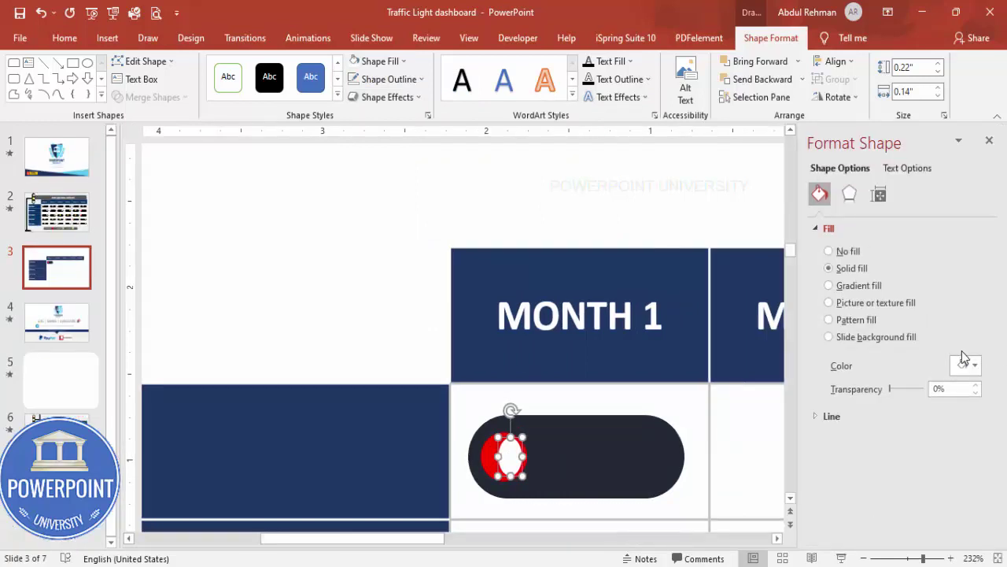
left_click(851, 197)
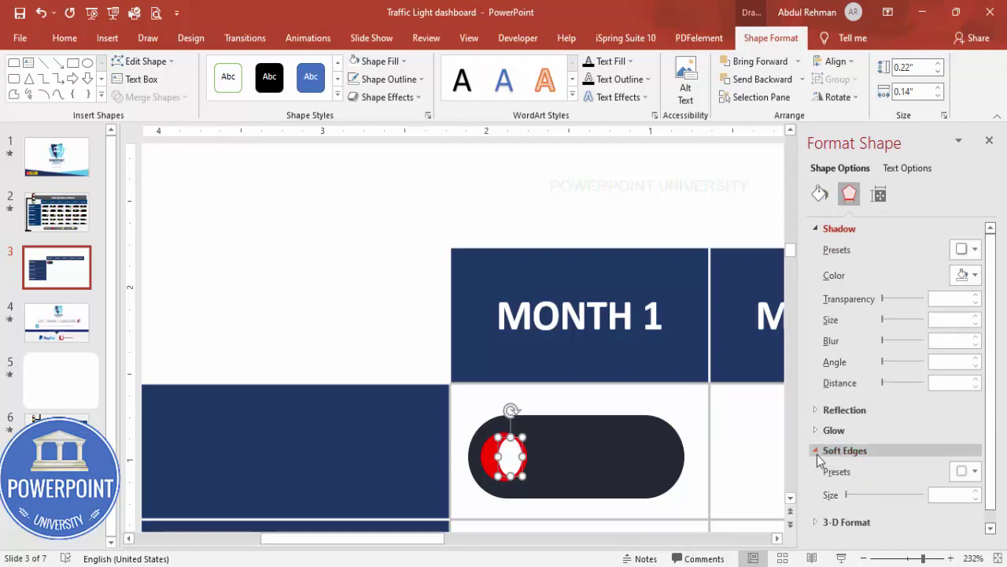
left_click(976, 491)
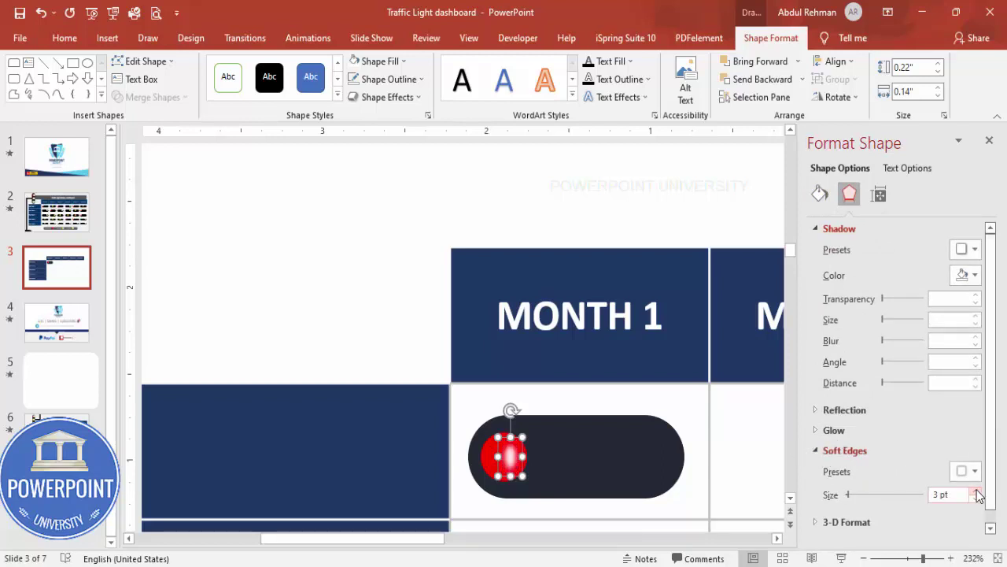
left_click_drag(522, 436, 526, 432)
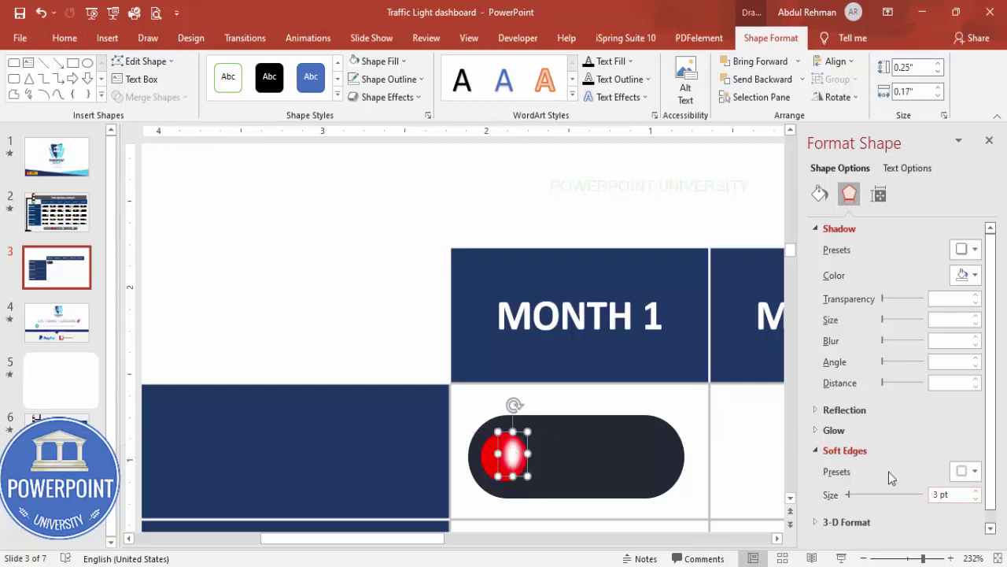
left_click(820, 195)
left_click(976, 385)
left_click(977, 385)
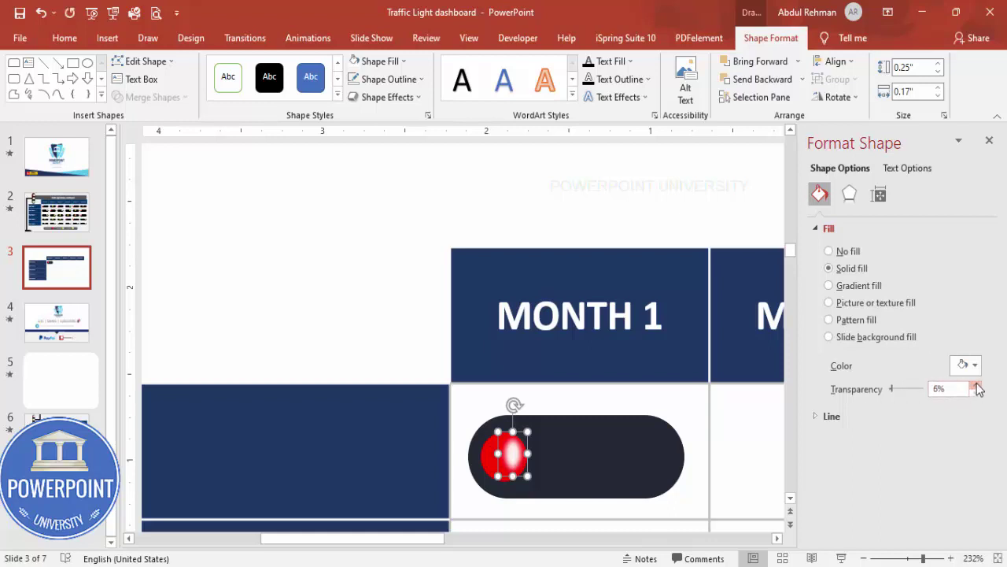
left_click(977, 385)
left_click(977, 385)
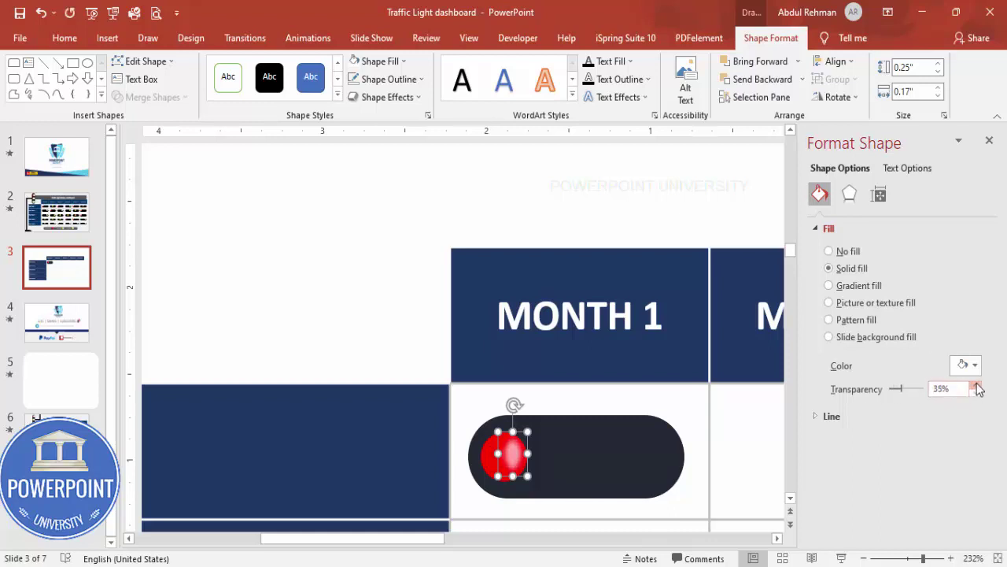
left_click(394, 322)
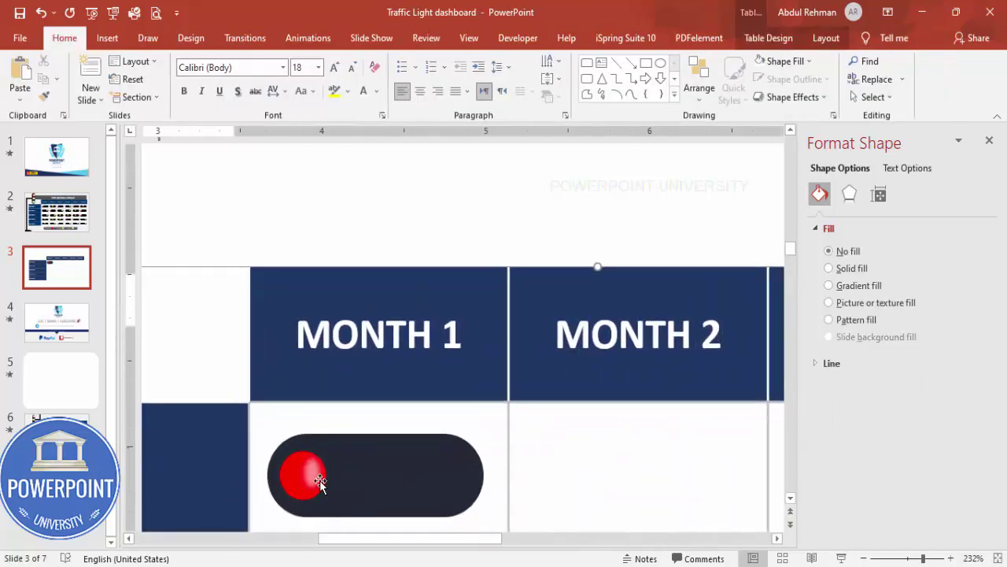
Select the red circle with its highlight and copy the glossy light along the pill
left_click(312, 471)
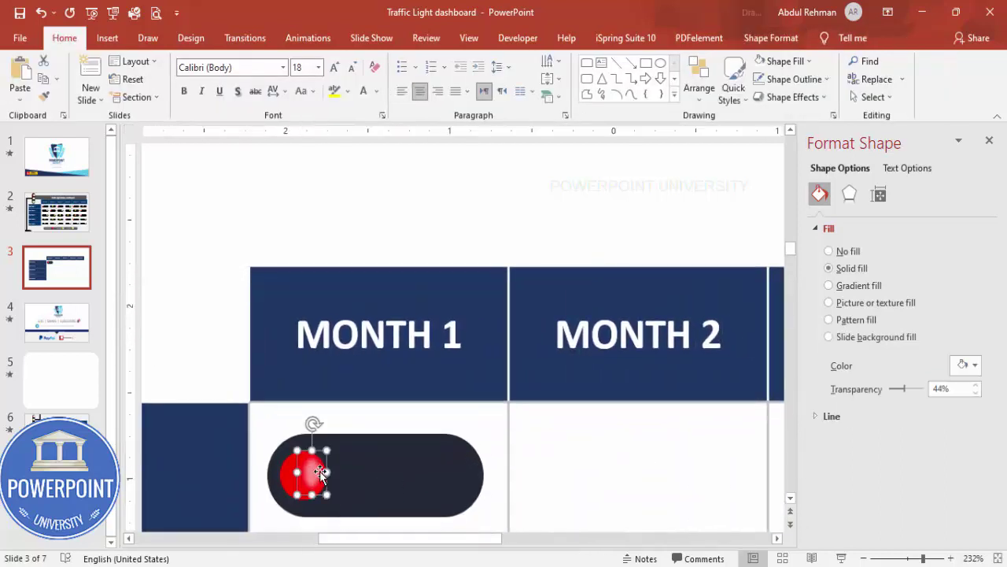
left_click(280, 478, "shift")
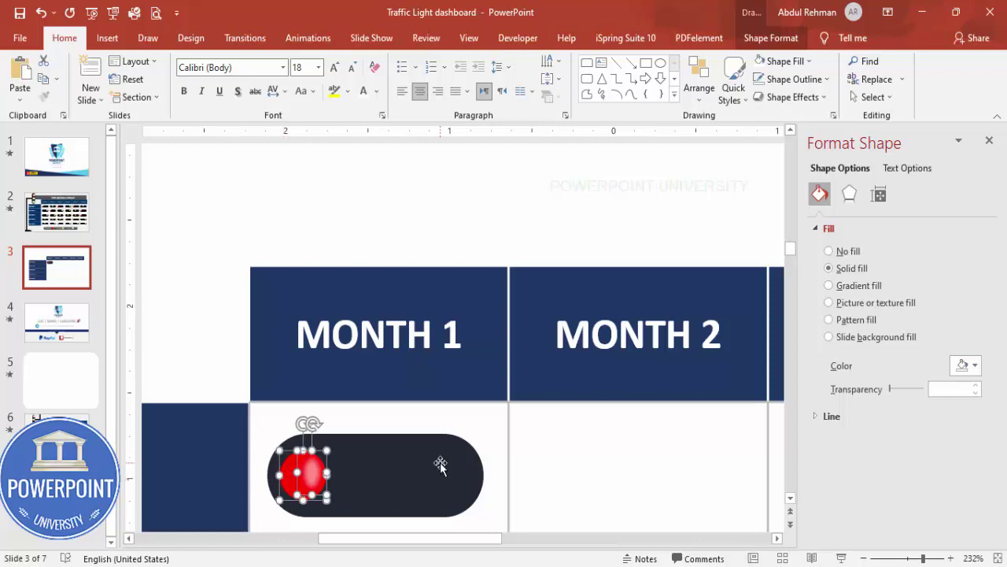
left_click_drag(294, 472, 439, 476)
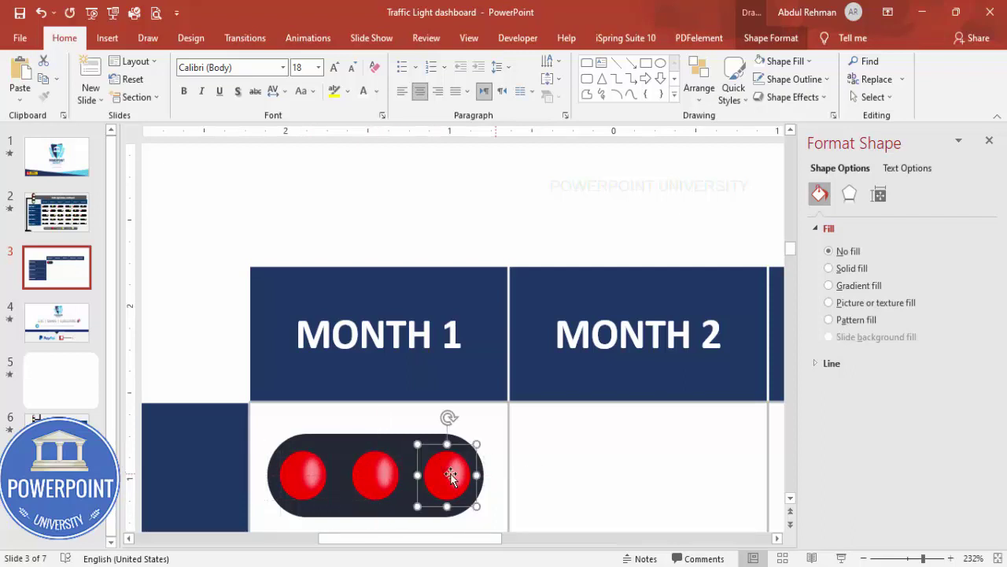
Fill the middle light yellow
left_click(363, 472)
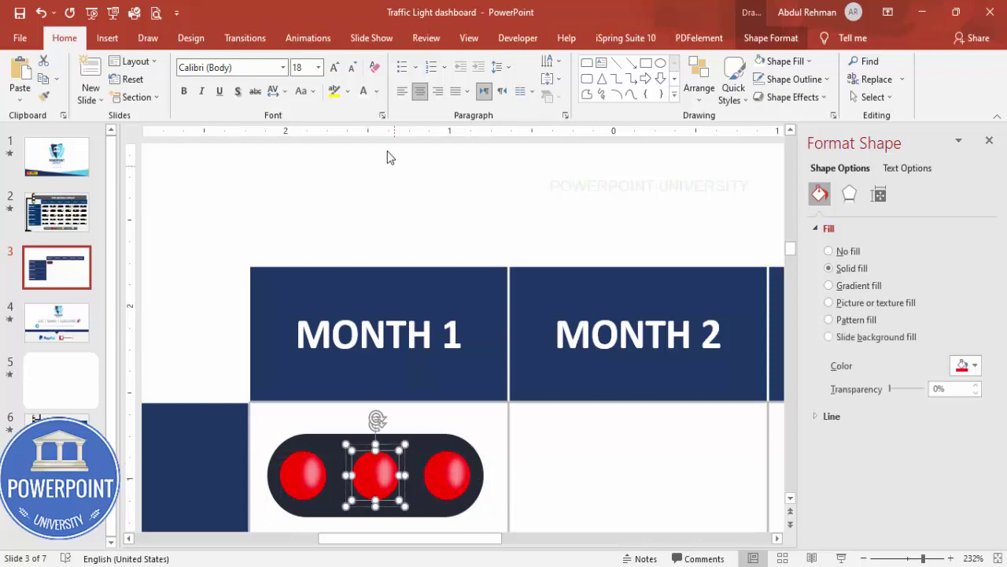
left_click(772, 37)
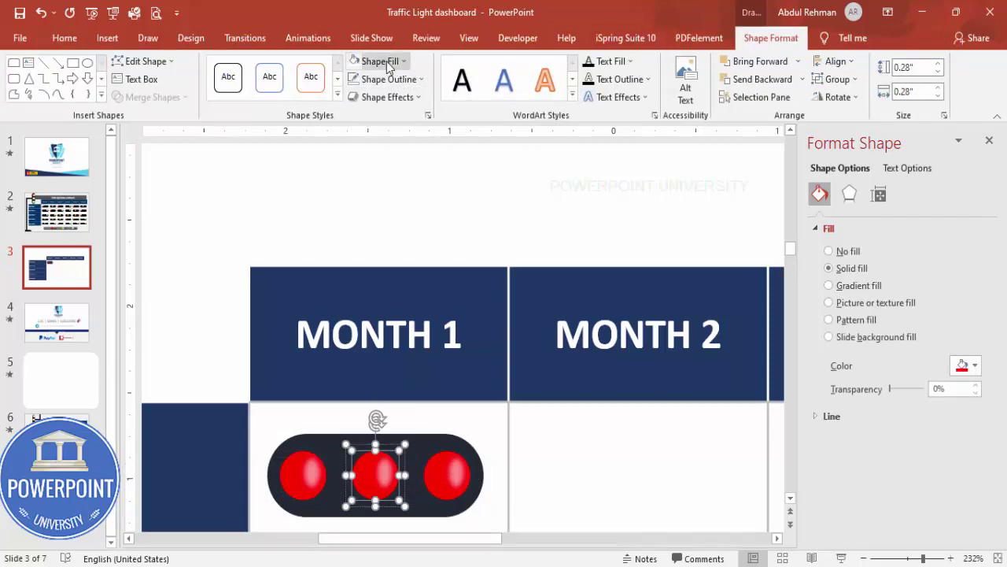
left_click(378, 62)
left_click(378, 182)
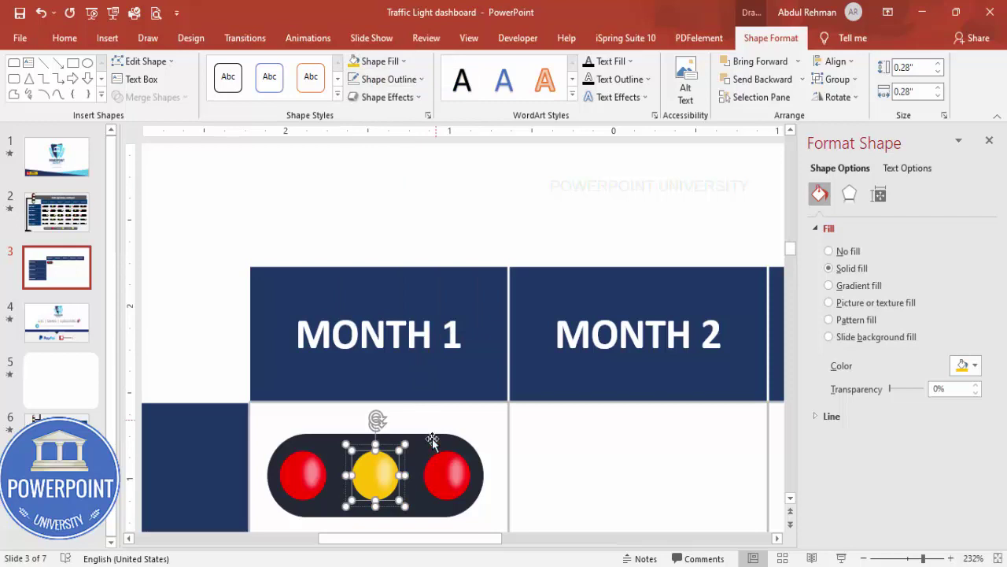